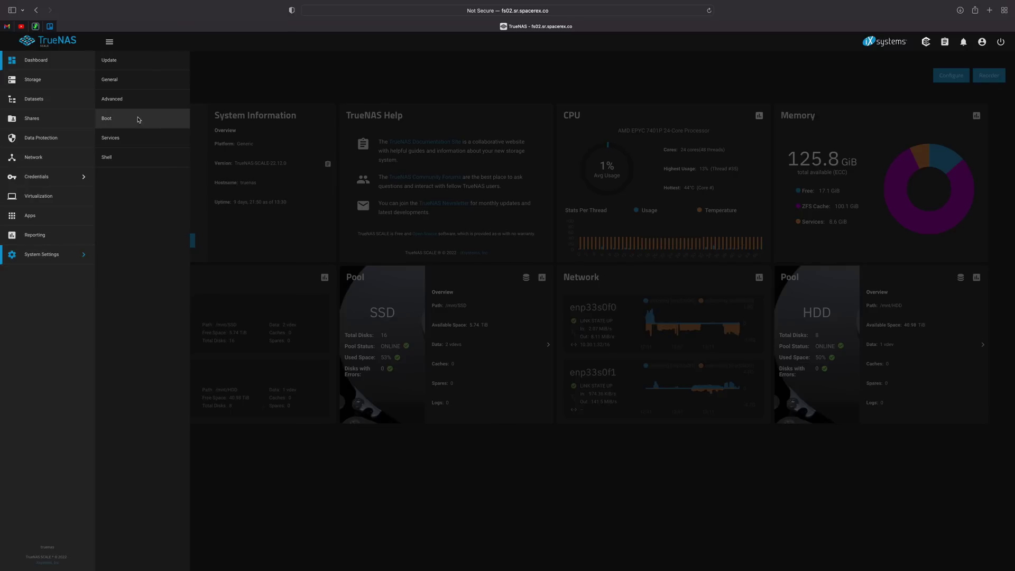
- Open System Settings > Boot and show the actions menu for the 22.12.2 boot environment
click(139, 119)
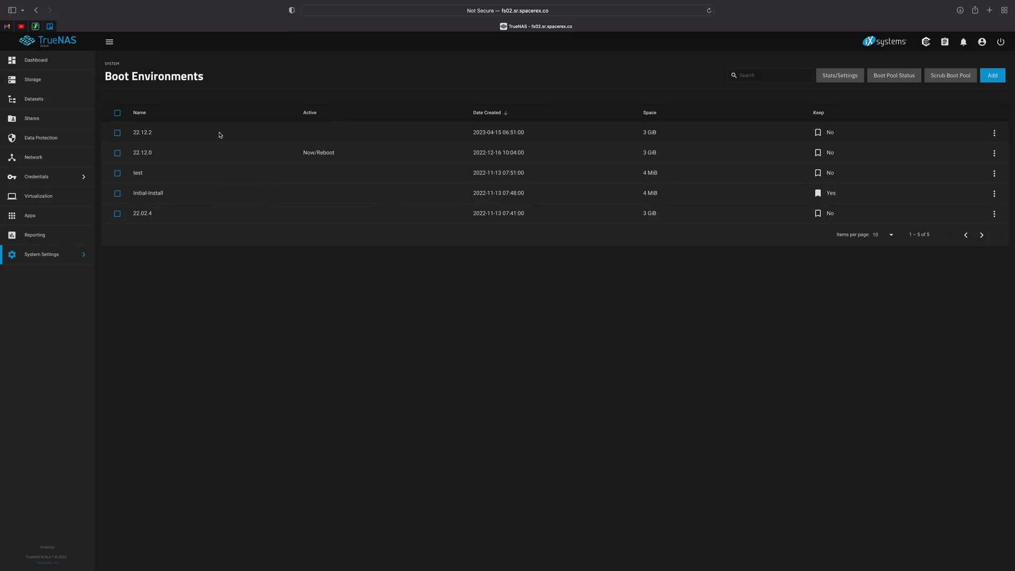
click(994, 133)
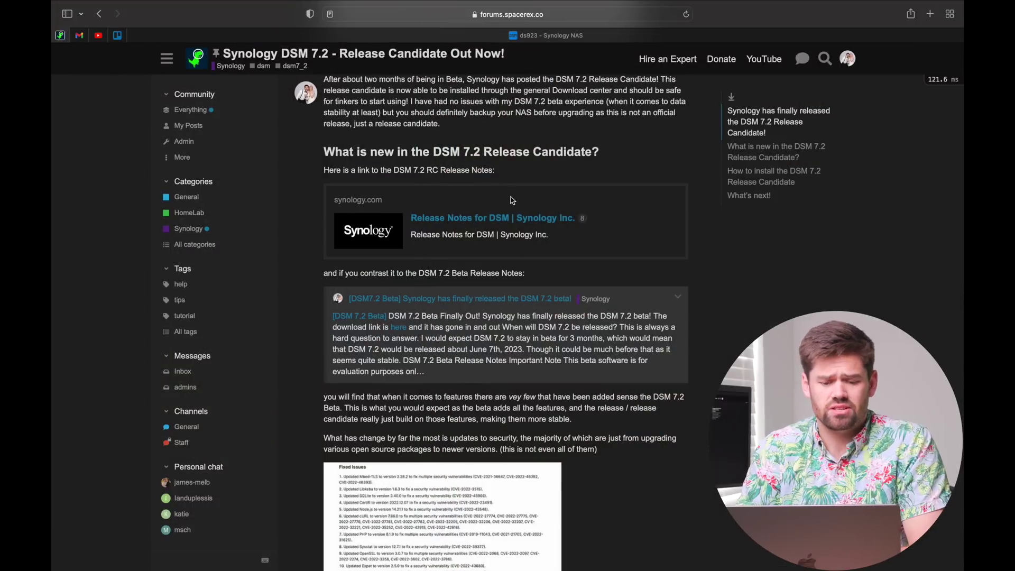
- Open the Release Notes for DSM 7.2-64551 and highlight What's New items 1 through 16
click(485, 219)
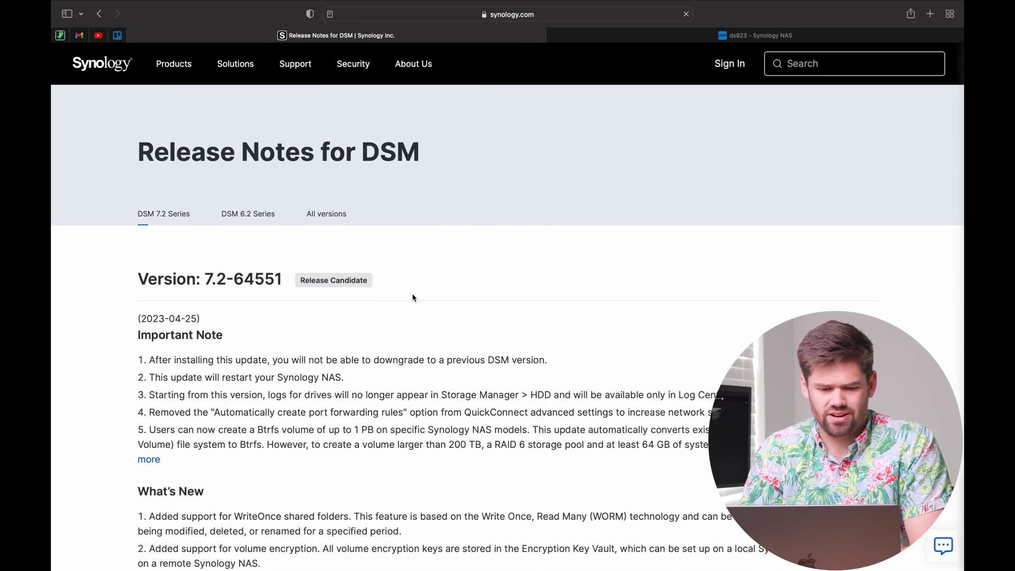
scroll(413, 298, down, 7)
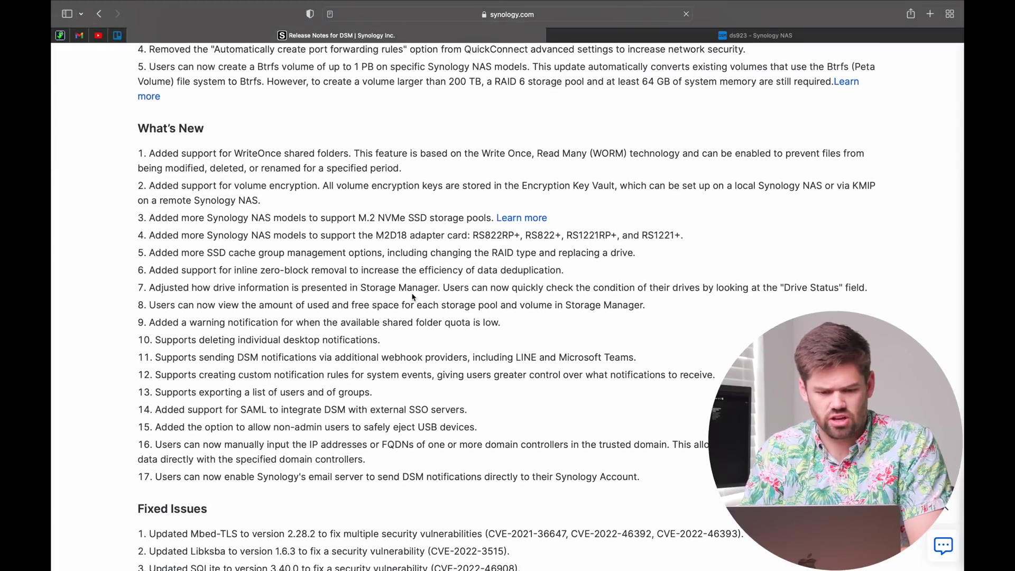
scroll(273, 218, down, 1)
scroll(442, 470, down, 5)
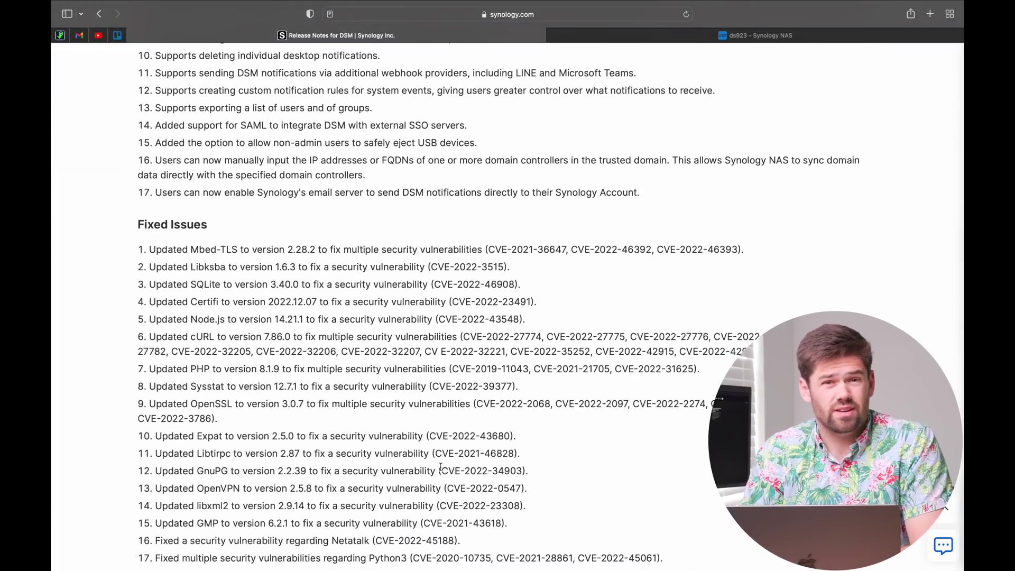
scroll(440, 467, up, 5)
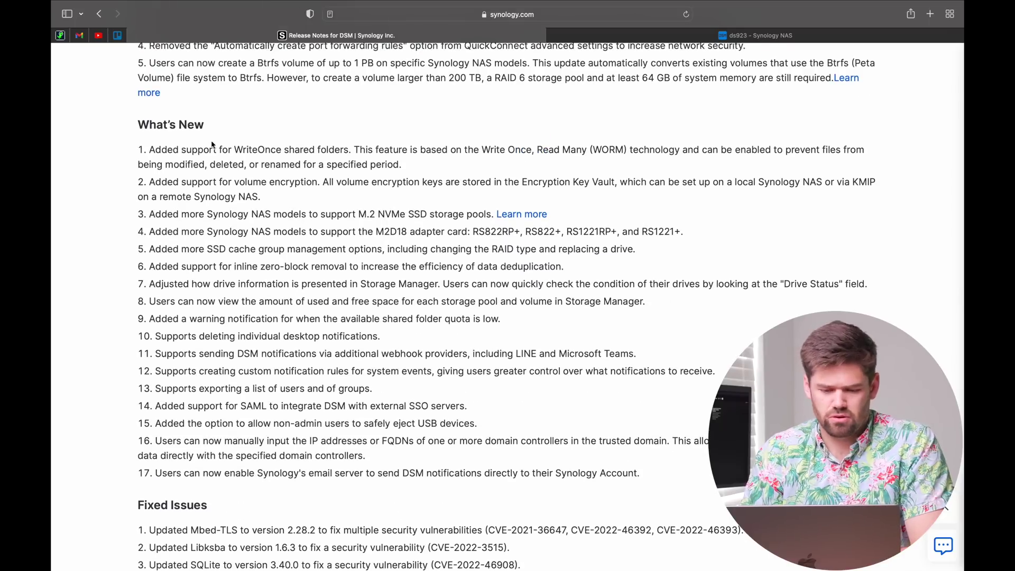
drag(201, 146, 542, 457)
click(569, 472)
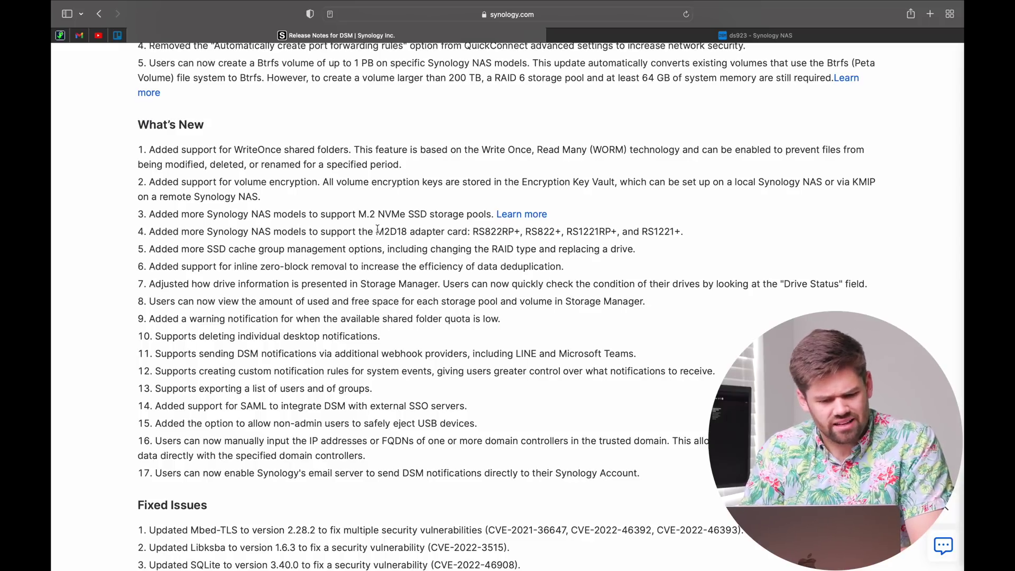
- Highlight the M2D18 supported models in item 4 and item 3, then open the M.2 storage pool article
drag(377, 229, 406, 228)
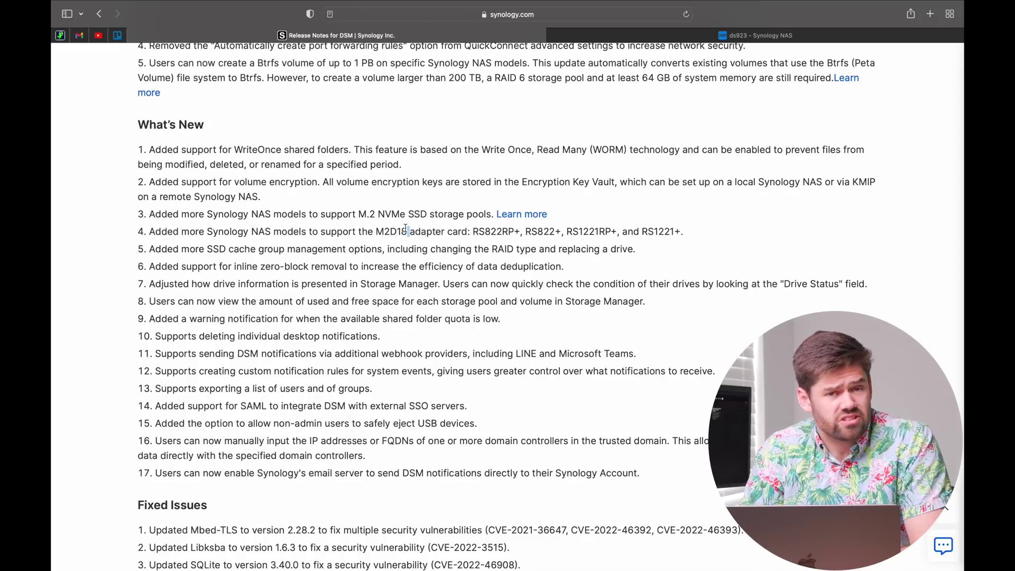
double_click(400, 230)
click(689, 236)
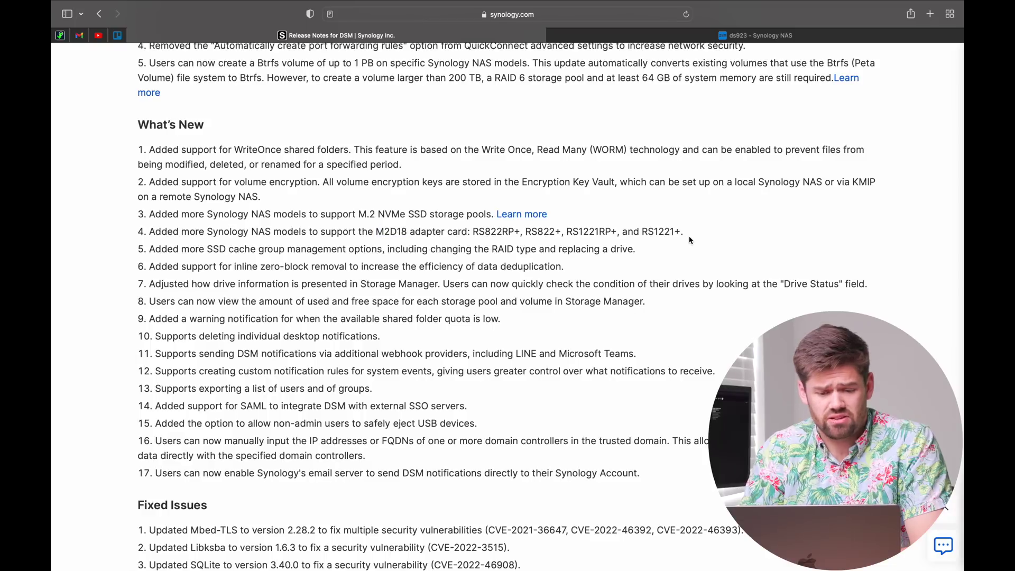
shift+click(393, 234)
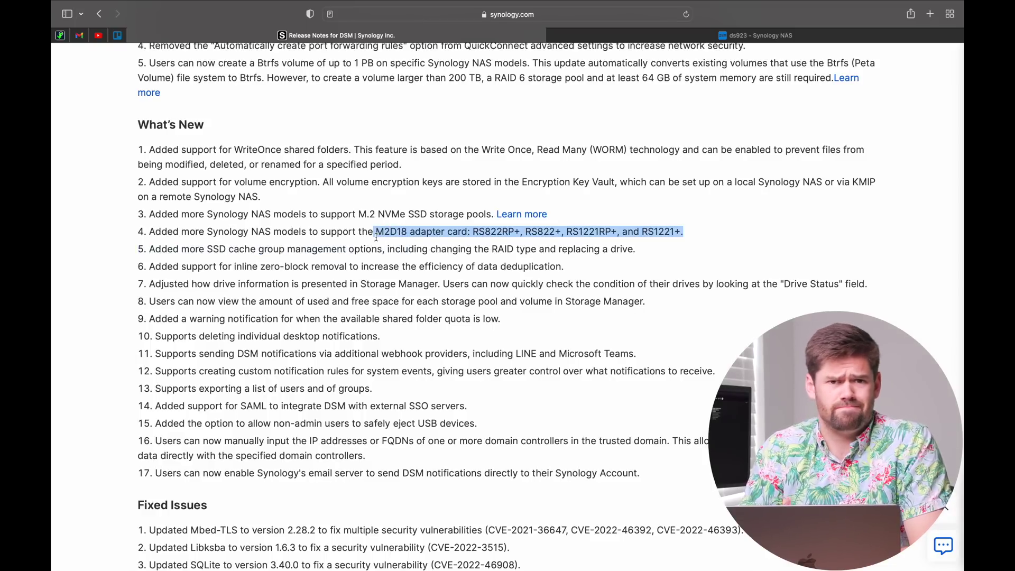
click(377, 237)
scroll(316, 237, down, 1)
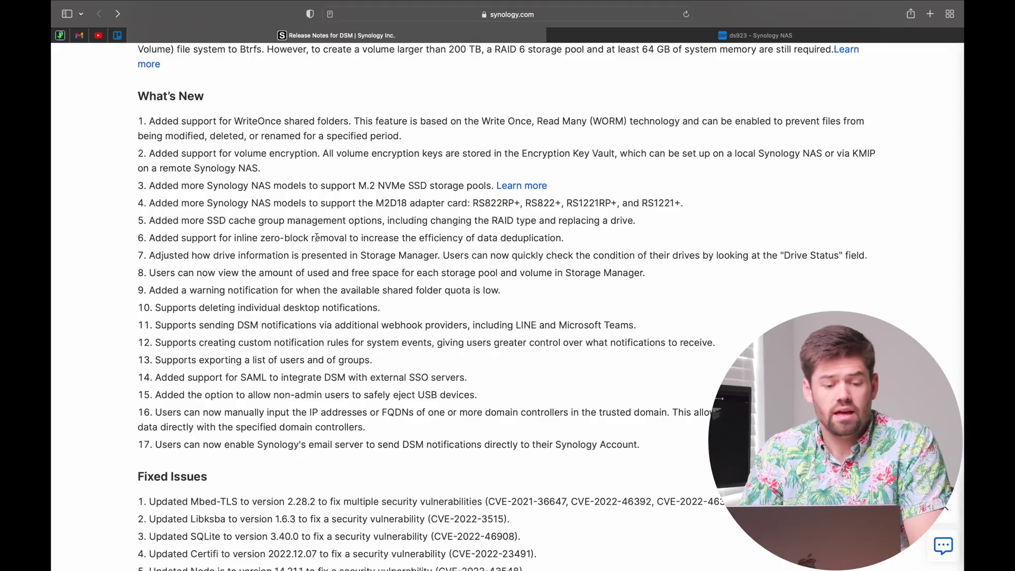
triple_click(307, 184)
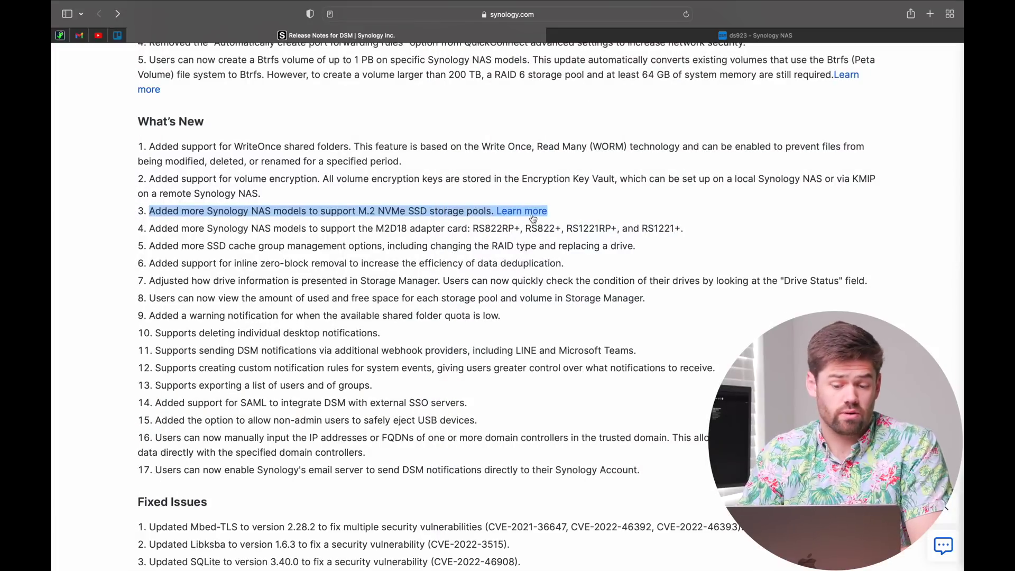
click(533, 218)
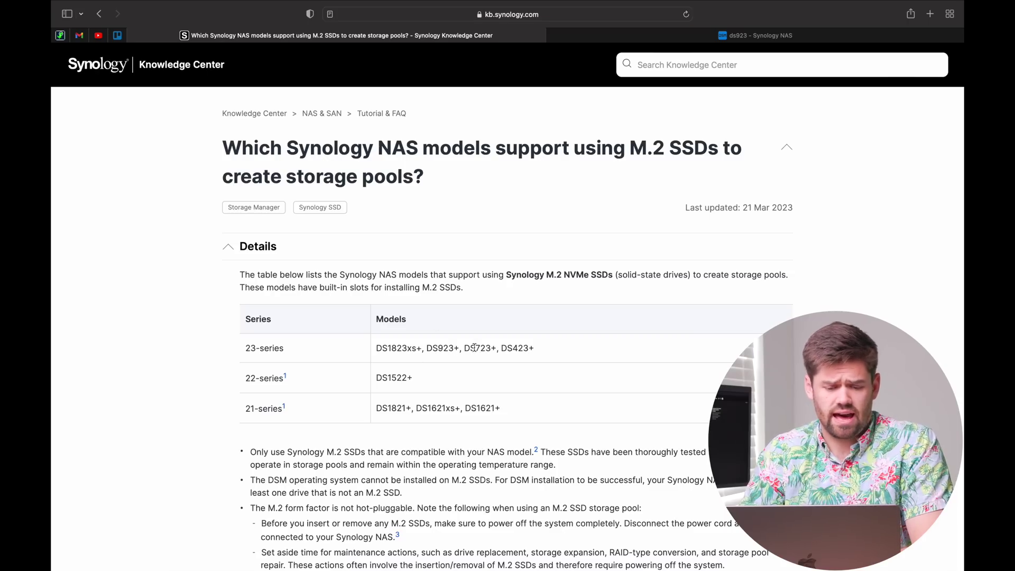
- Highlight DS723+ and DS423+ in the 23-series row and DS1621xs+ in the 21-series row
drag(465, 348, 559, 347)
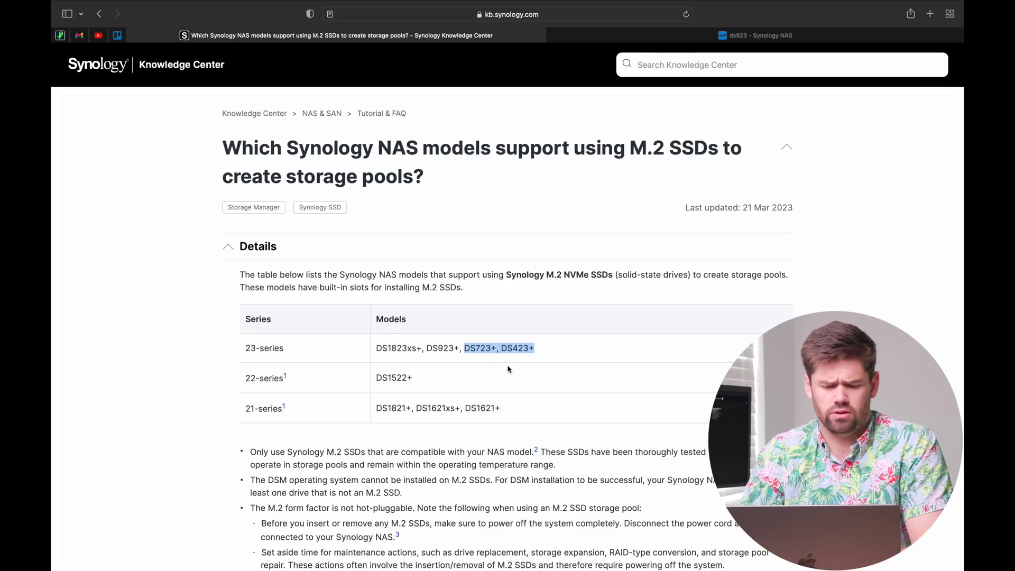
drag(538, 342, 501, 350)
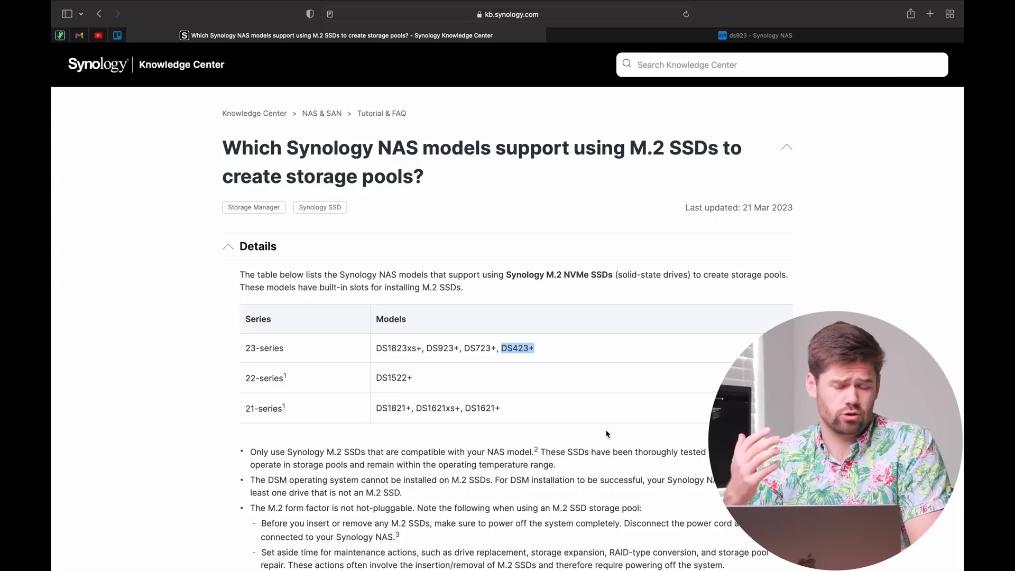
scroll(606, 434, down, 1)
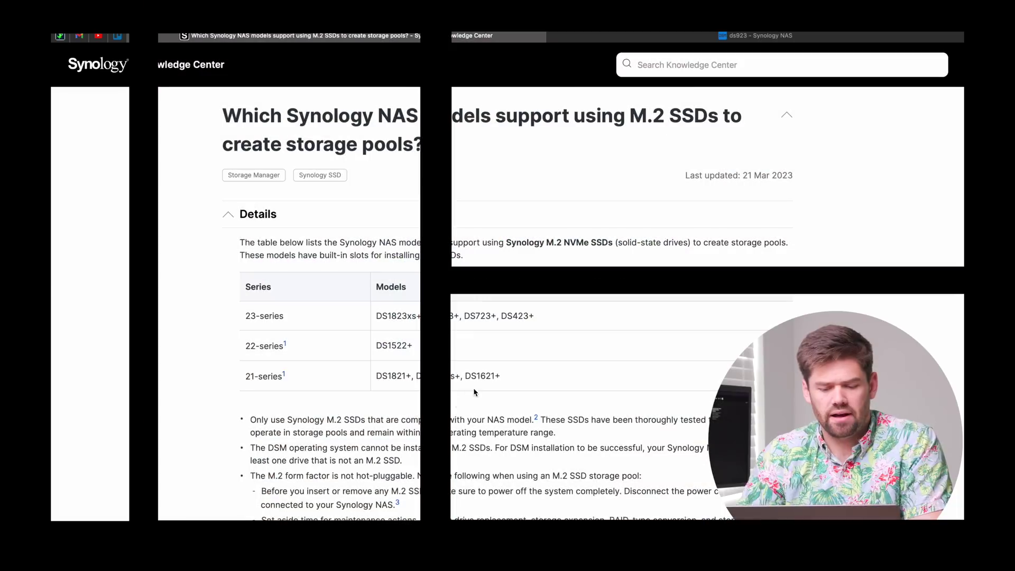
mouse_move(416, 377)
mouse_down()
mouse_move(457, 377)
mouse_move(423, 376)
mouse_up()
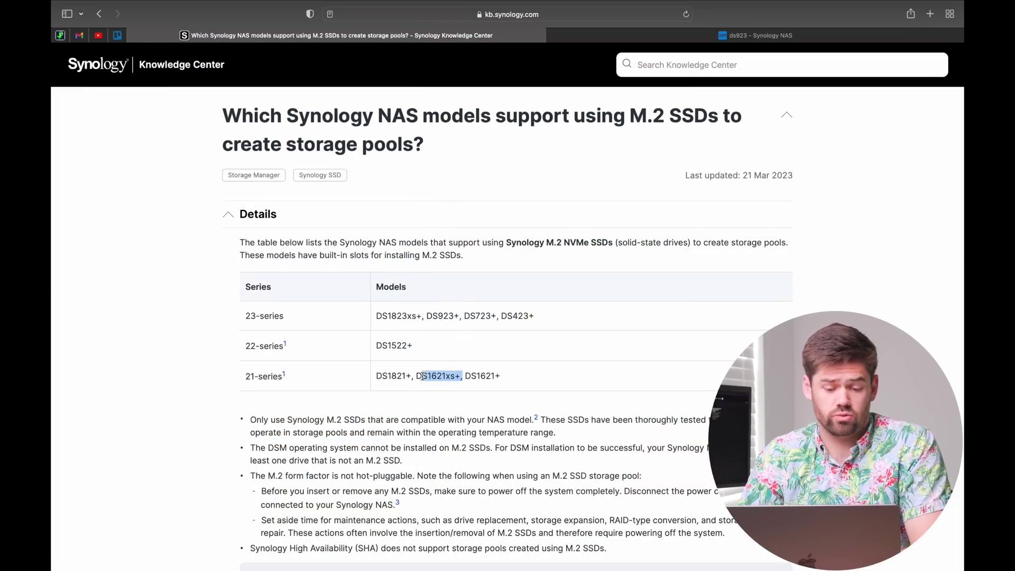
click(422, 375)
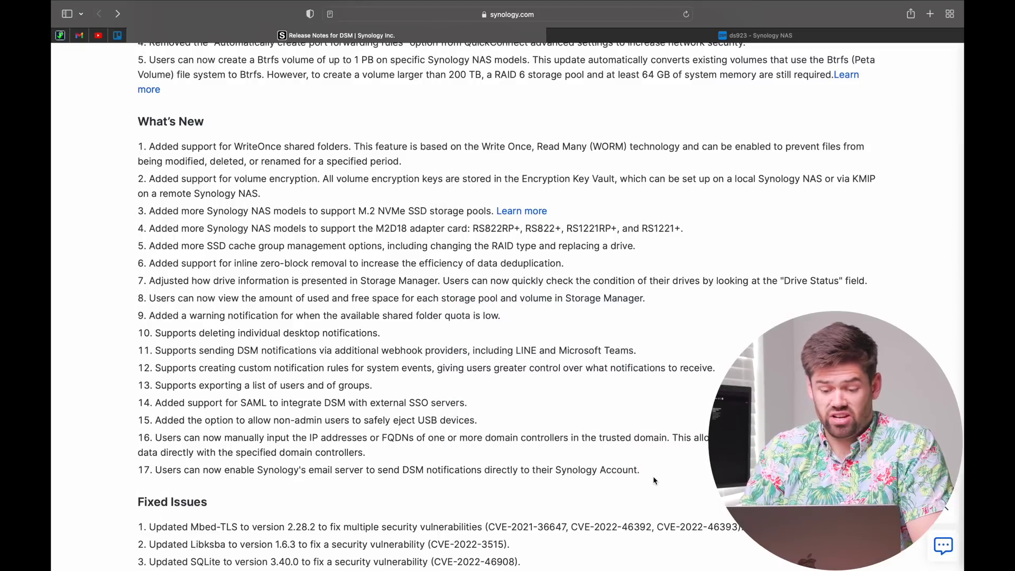
- Highlight What's New items 1–17 and Fixed Issues items 1–16 in the DSM release notes
drag(654, 480, 190, 144)
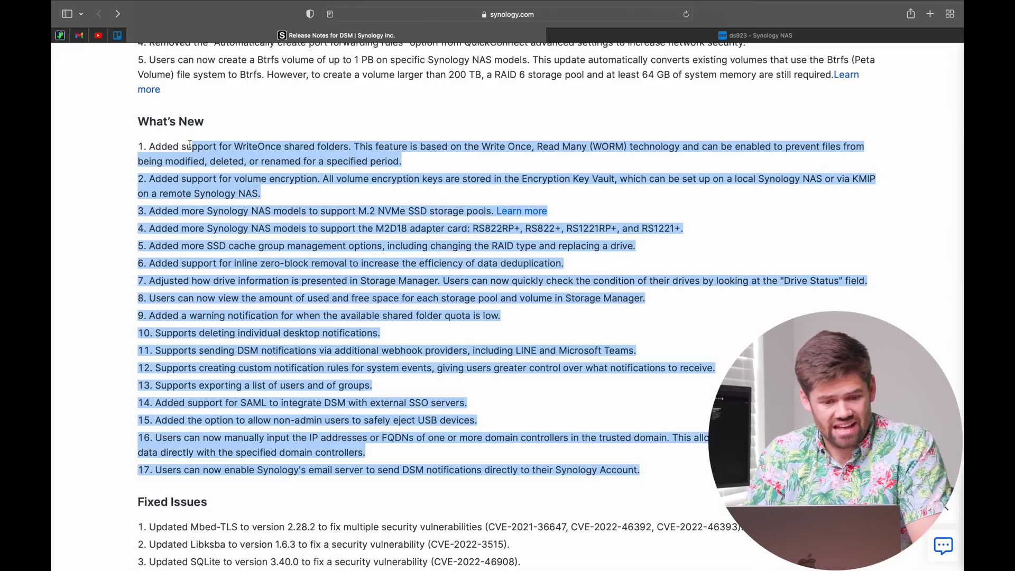
click(189, 144)
scroll(319, 249, down, 8)
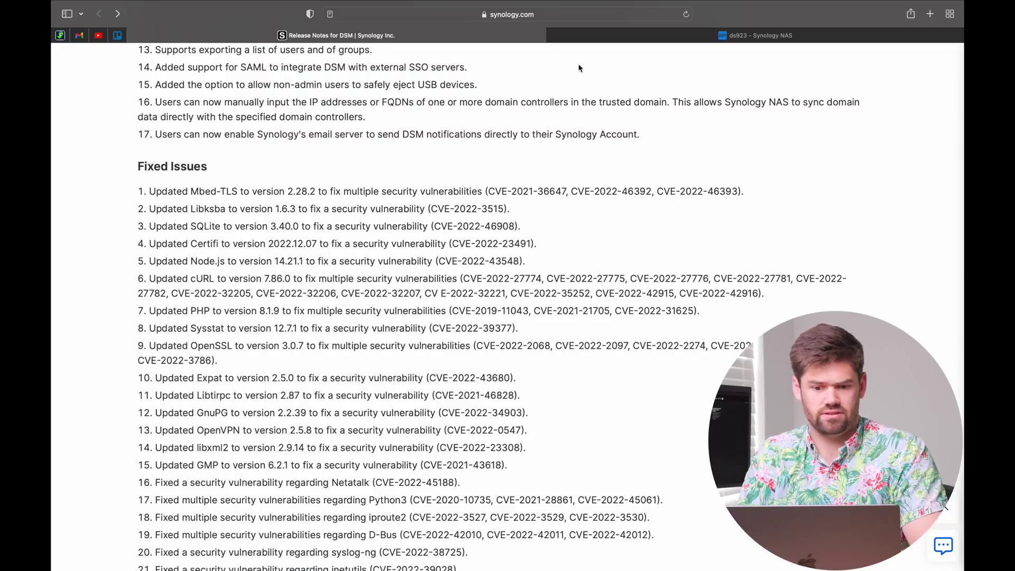
drag(447, 189, 437, 475)
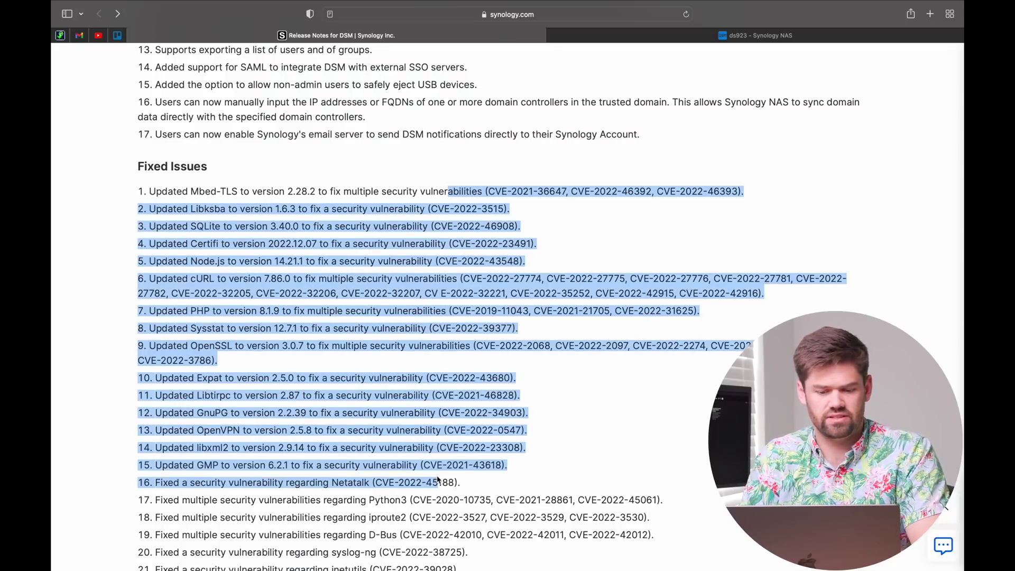
click(437, 479)
- Scroll through the rest of the release notes and back toward the top
scroll(438, 479, down, 1)
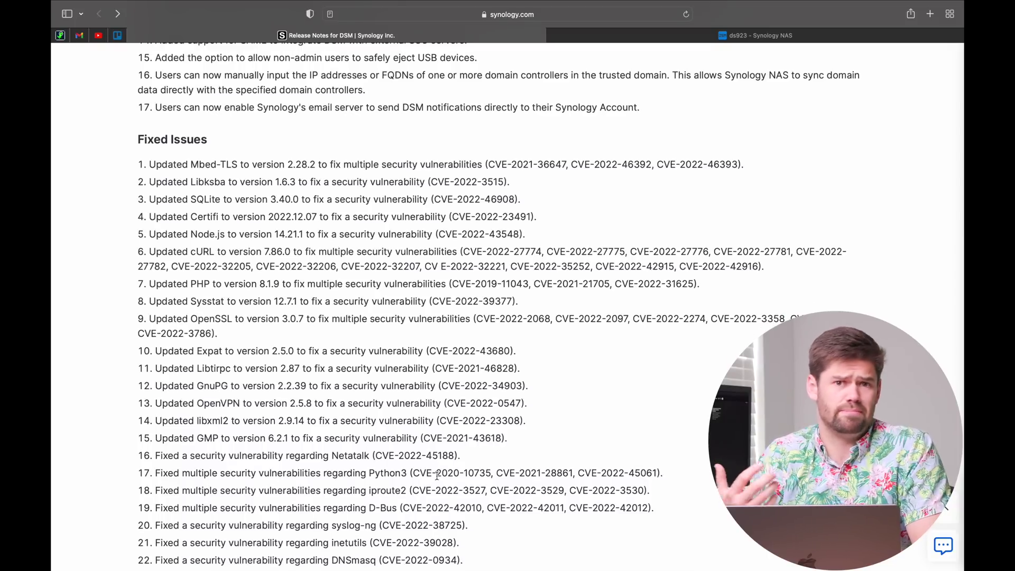
scroll(437, 474, down, 3)
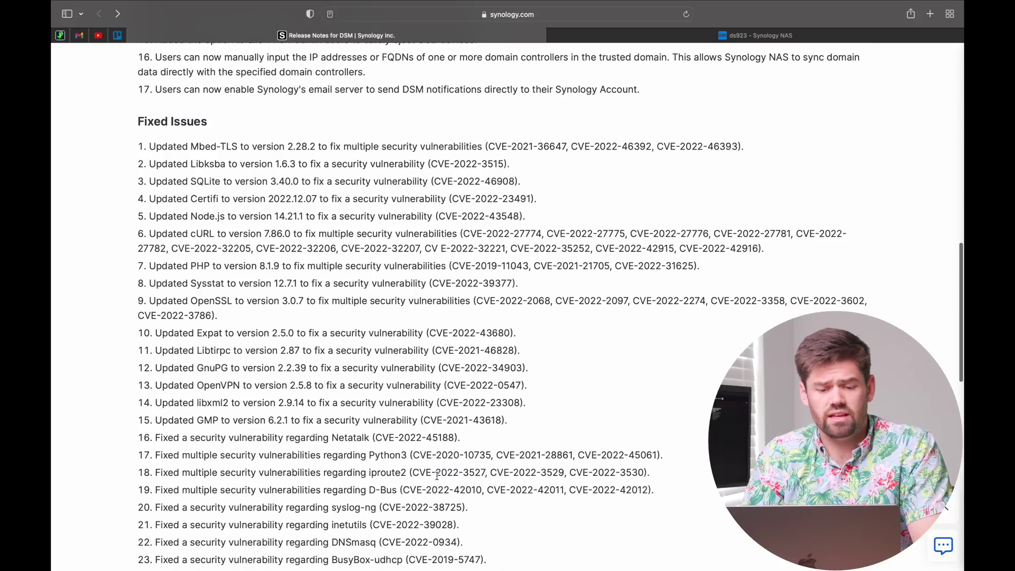
scroll(437, 475, down, 3)
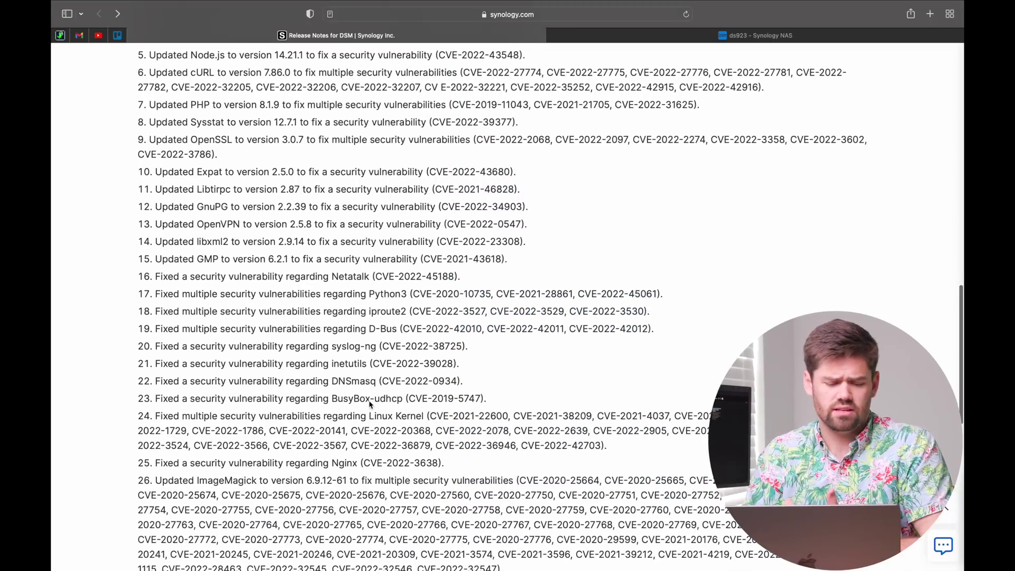
scroll(368, 400, down, 5)
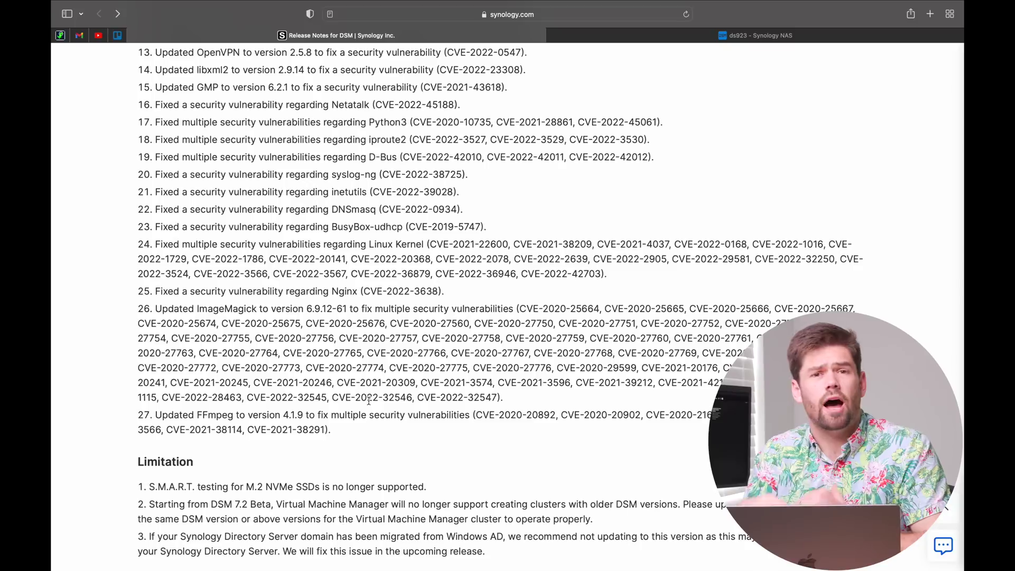
scroll(368, 400, up, 2)
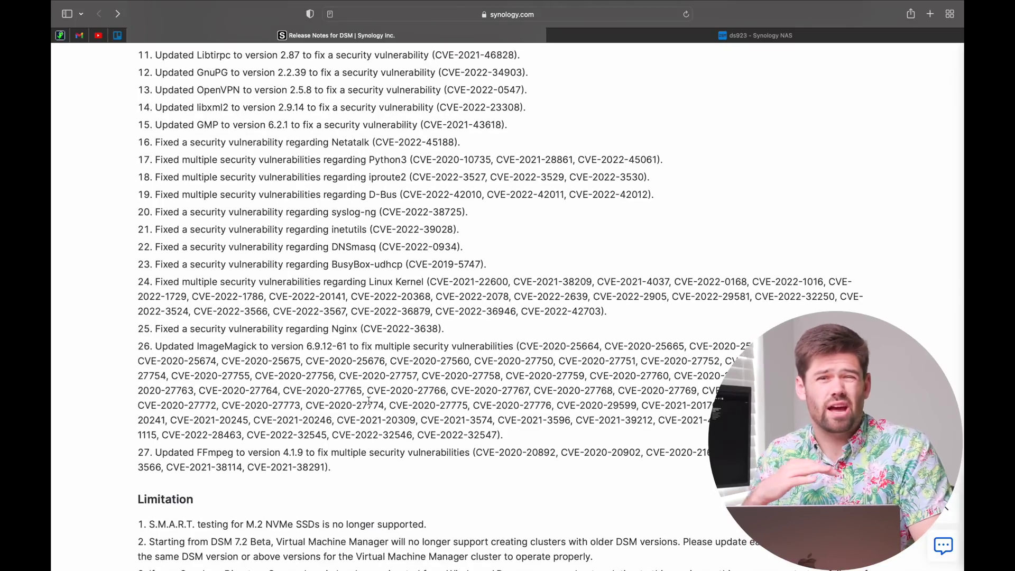
scroll(369, 400, up, 10)
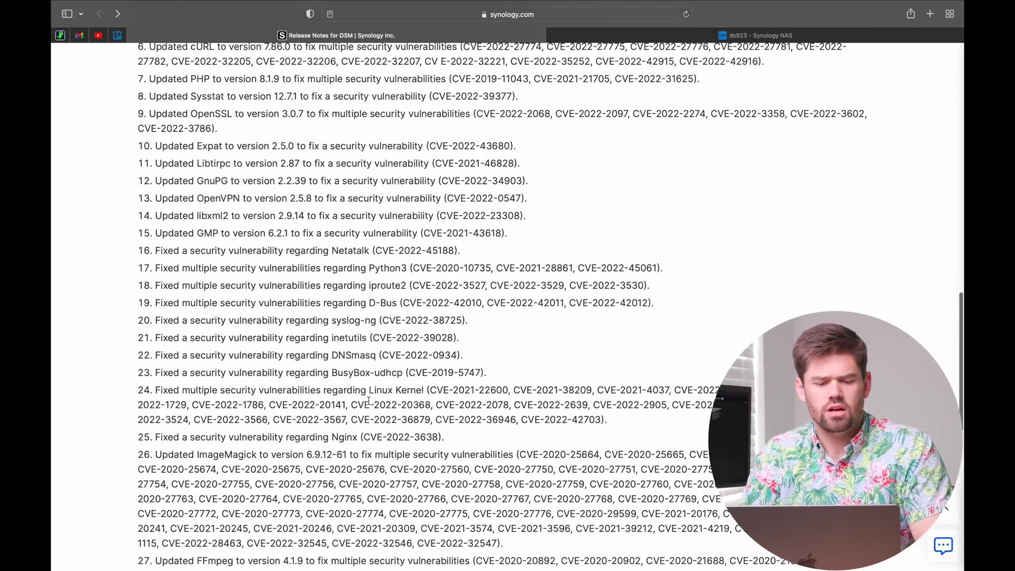
scroll(416, 223, down, 7)
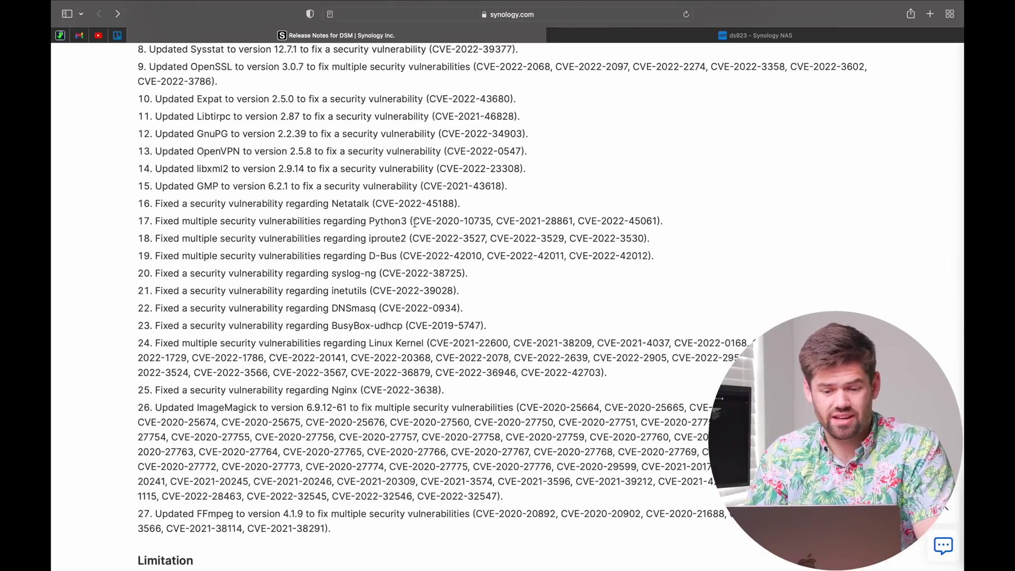
scroll(415, 223, up, 1)
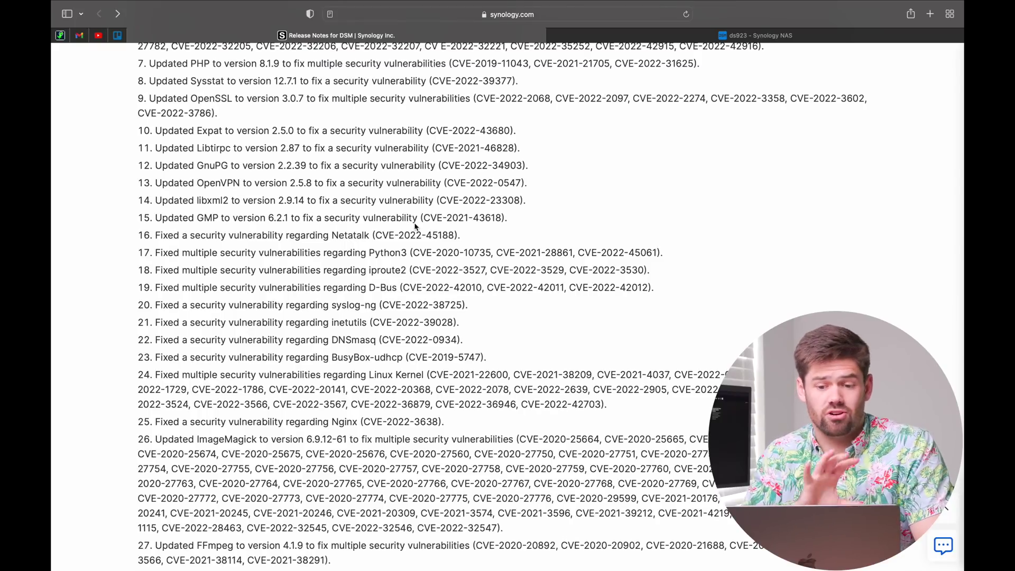
scroll(415, 226, up, 2)
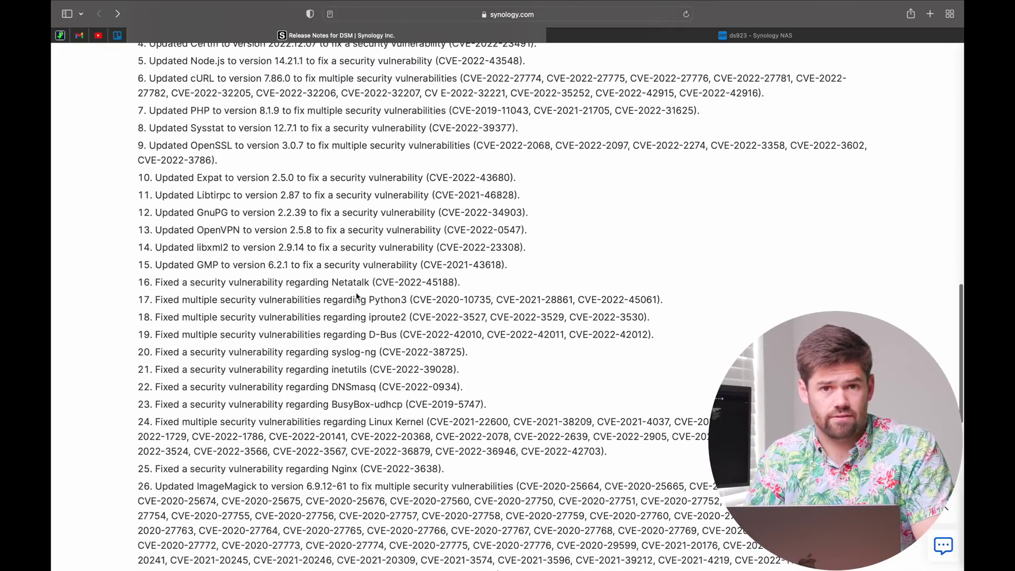
scroll(440, 248, down, 5)
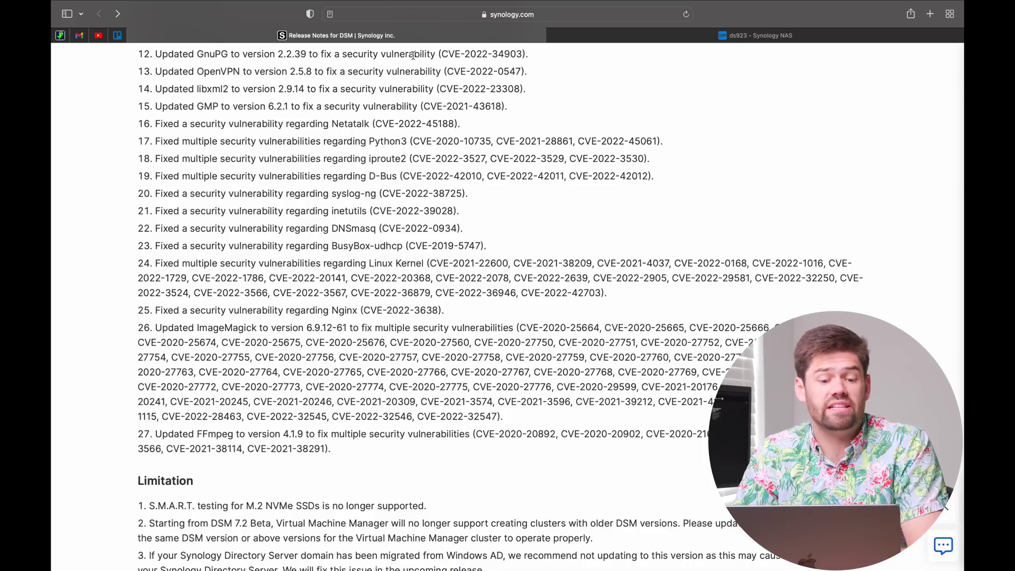
scroll(413, 55, up, 3)
scroll(413, 55, up, 20)
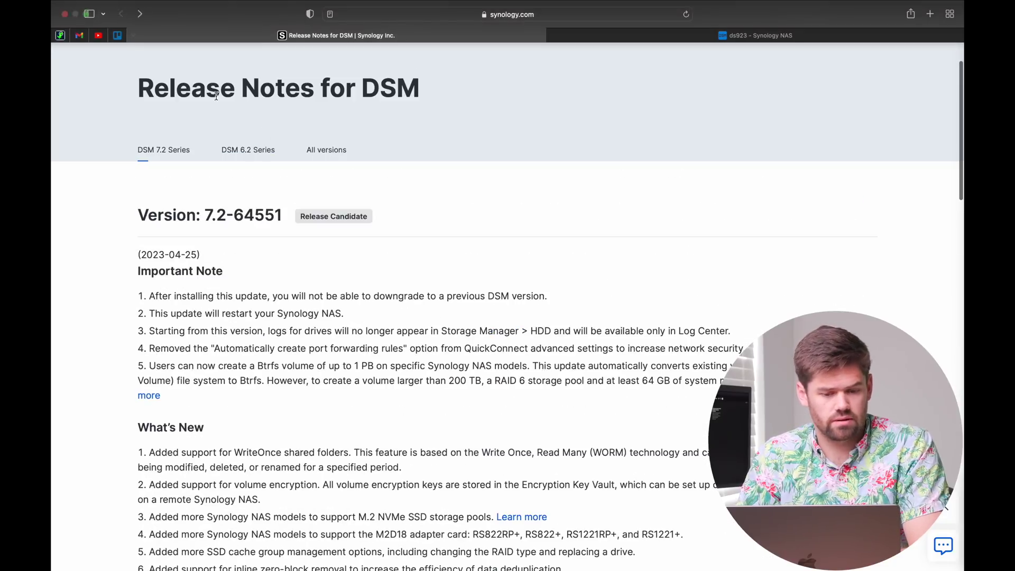
- Open the SpaceRex forum post bookmark and scroll to 'How to install the DSM 7.2 Release Candidate'
click(60, 36)
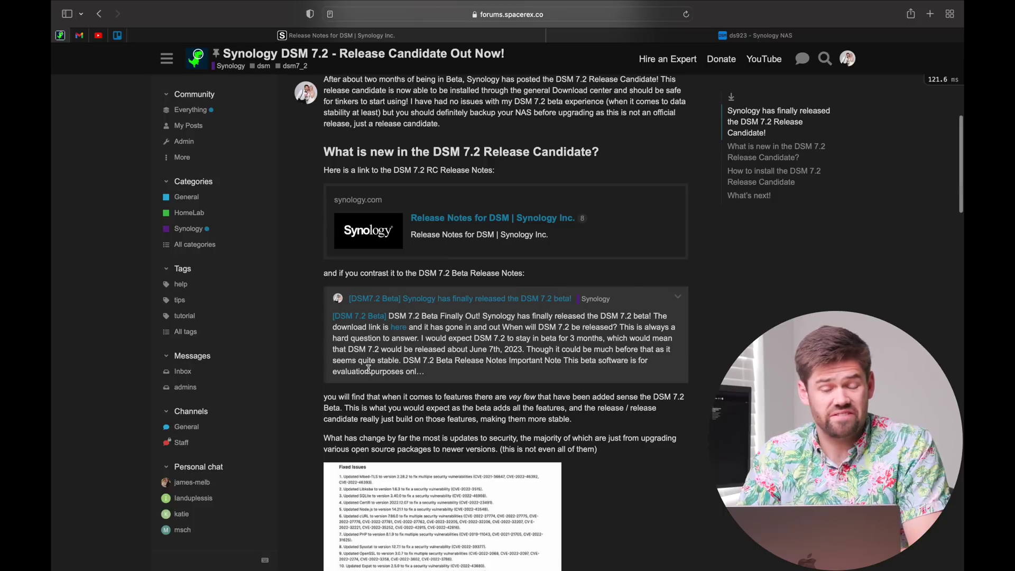
scroll(369, 370, down, 3)
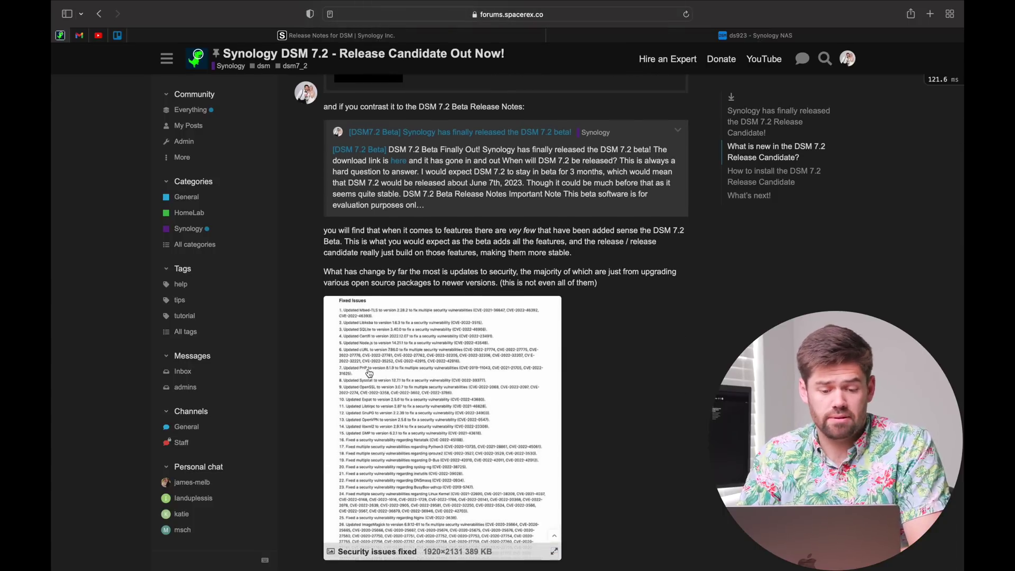
scroll(370, 373, down, 8)
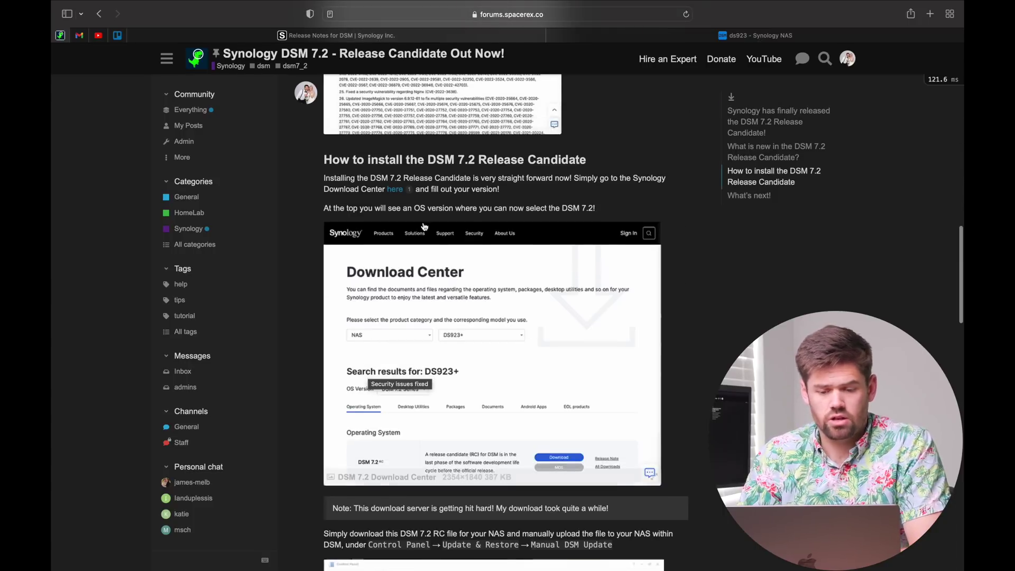
- Go to the Synology Download Center and select product type NAS with model DS923+
click(395, 189)
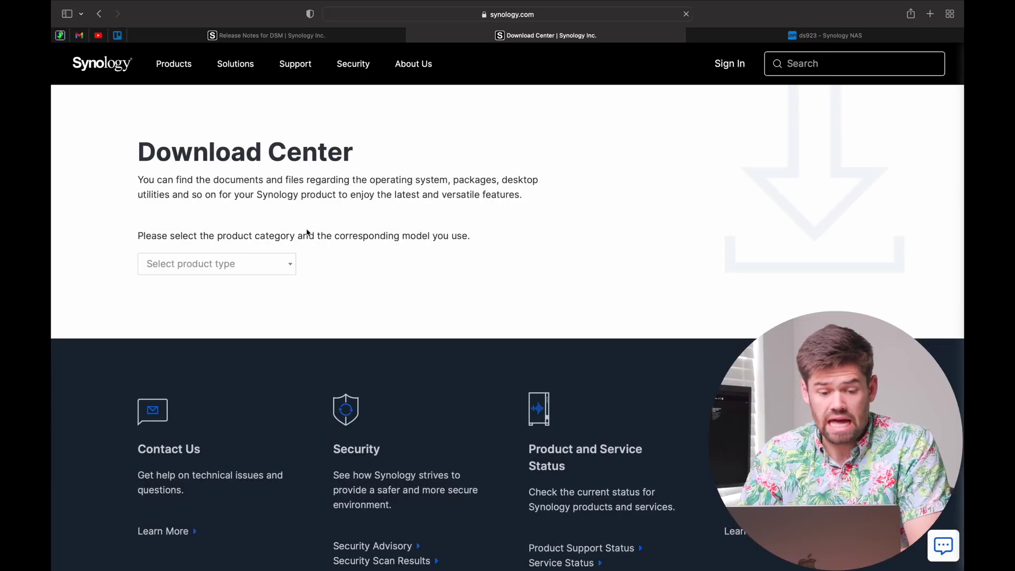
click(237, 263)
click(180, 286)
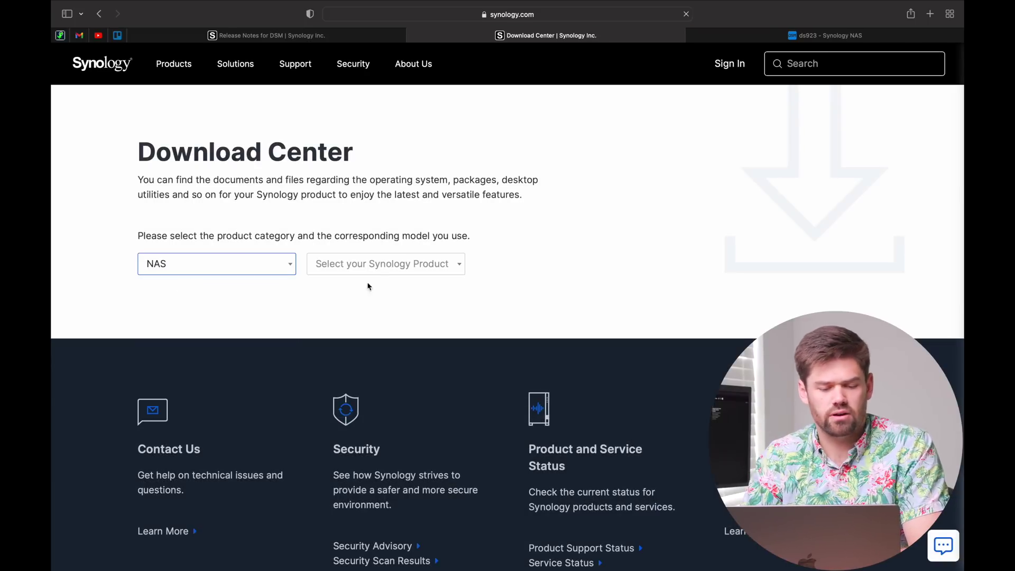
click(382, 272)
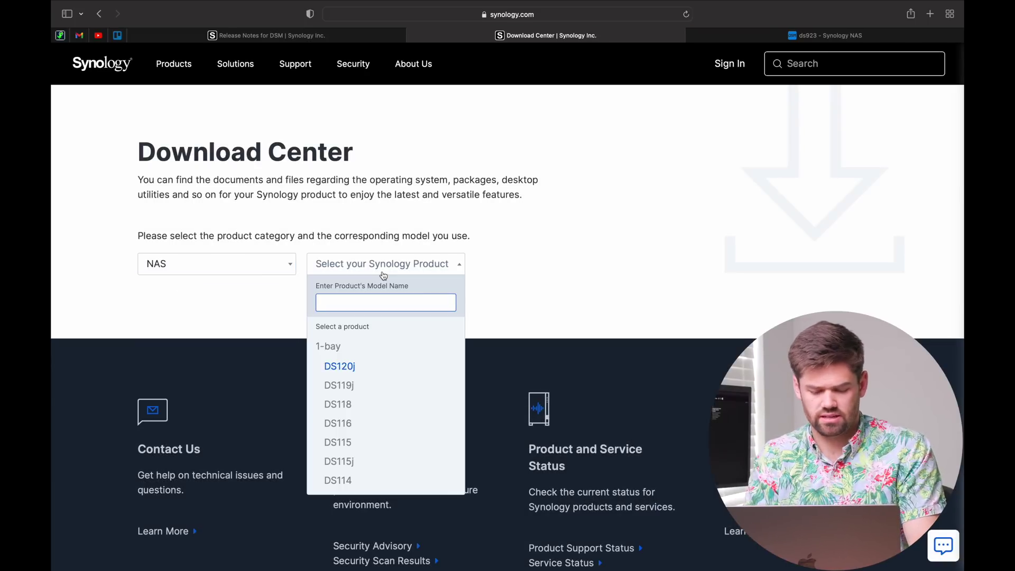
text(923)
click(339, 369)
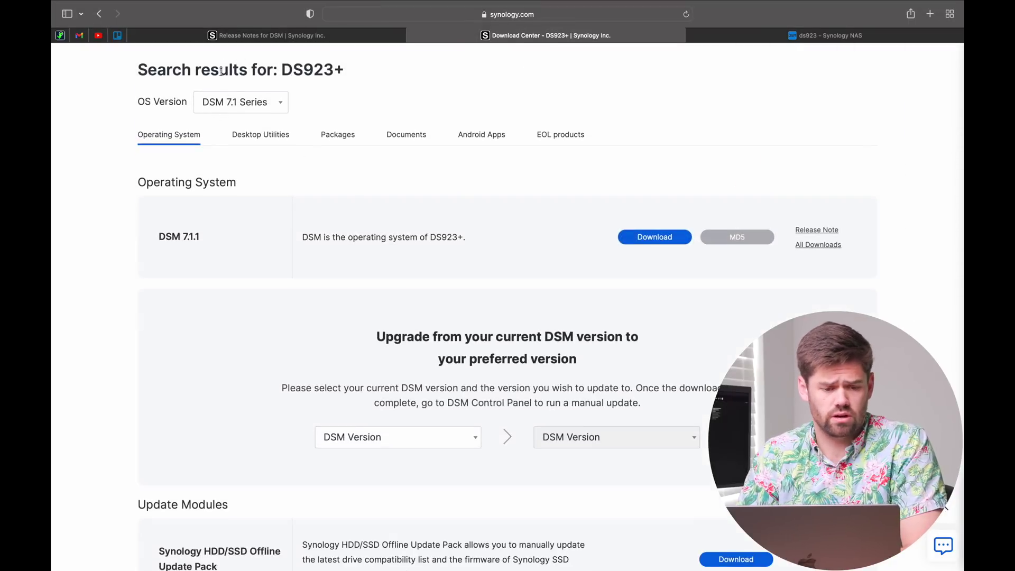
- Show the DSM 7.2 Series downloads for DS923+, then switch to the NAS's DSM tab
click(244, 108)
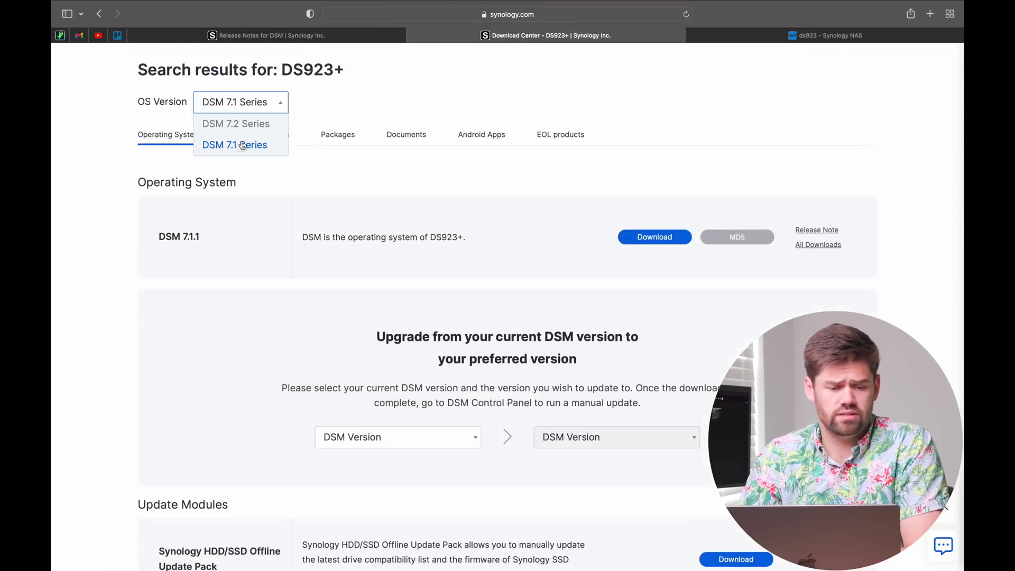
click(245, 132)
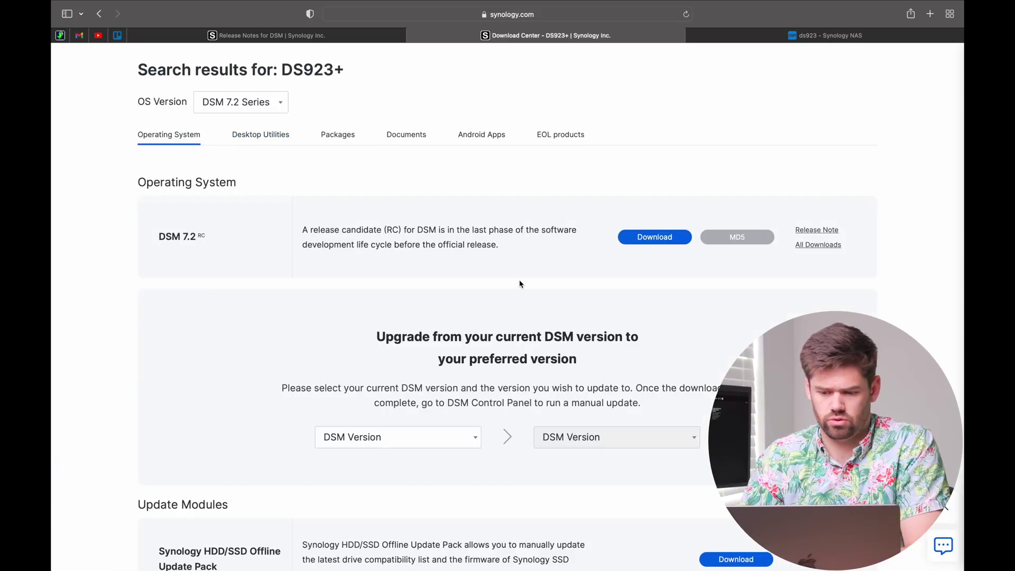
scroll(549, 211, down, 1)
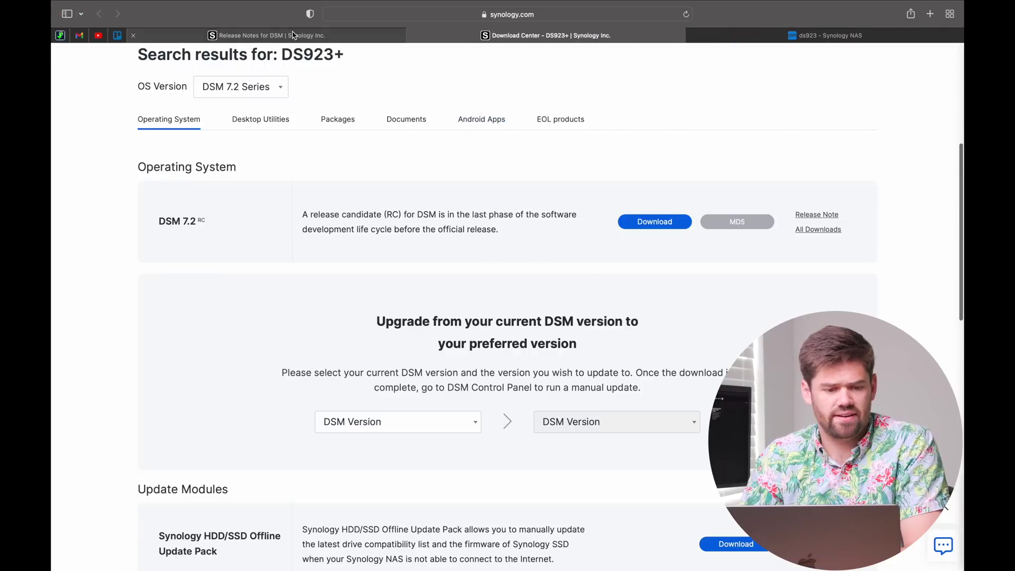
click(767, 38)
- Check Control Panel > Update & Restore, cancel the Manual DSM Update, and return to Package Center
click(87, 52)
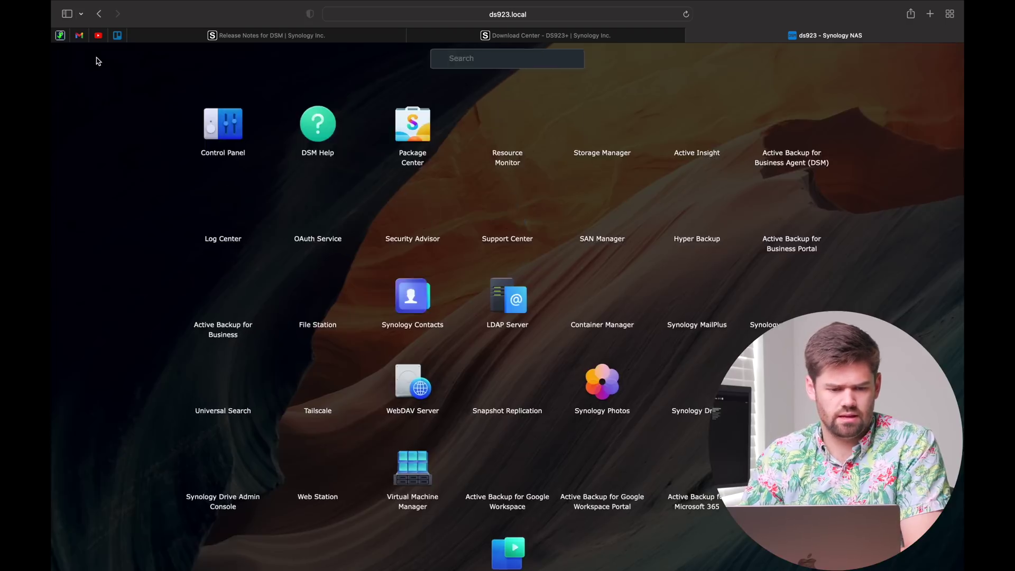
click(223, 134)
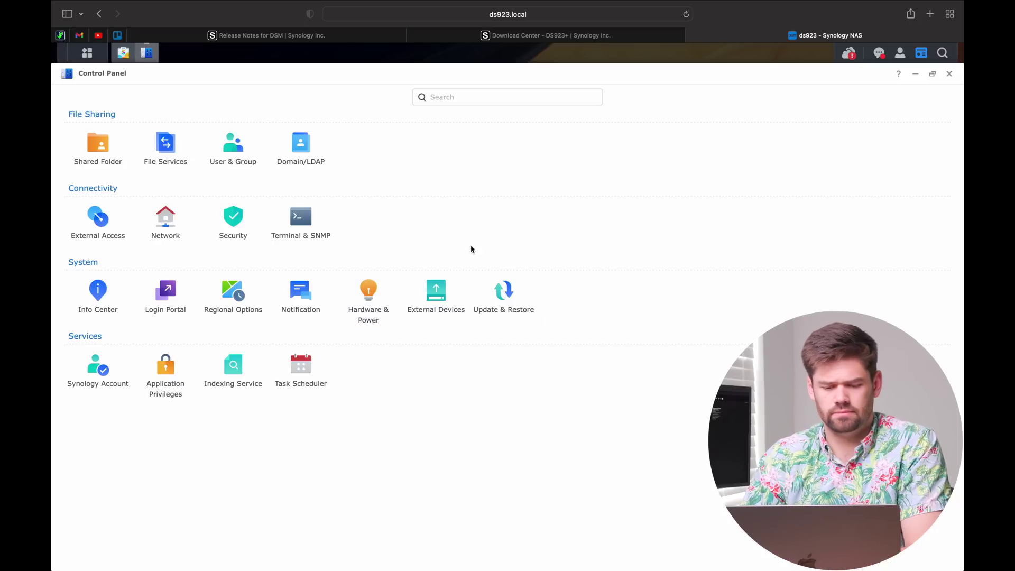
click(506, 286)
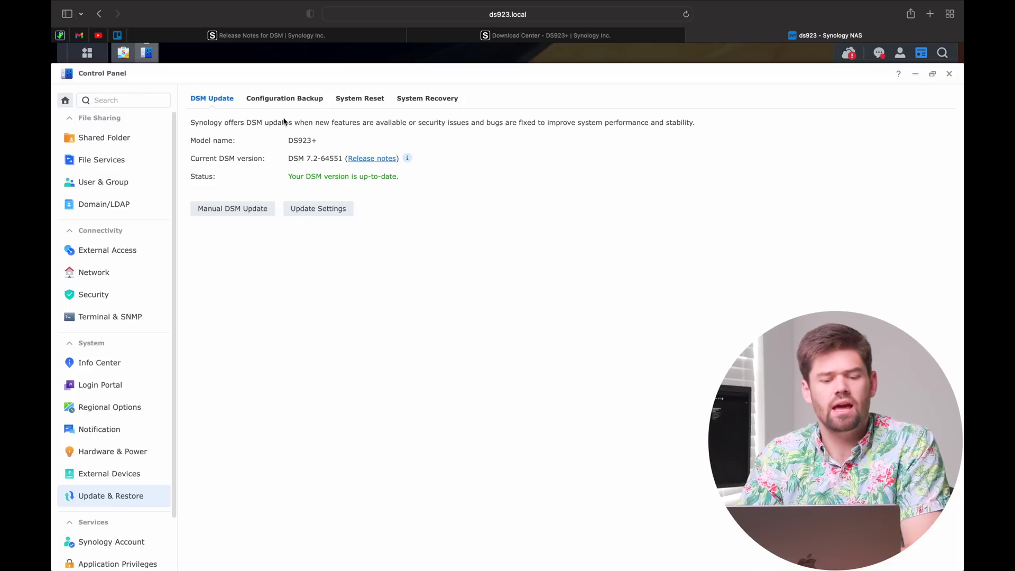
click(247, 210)
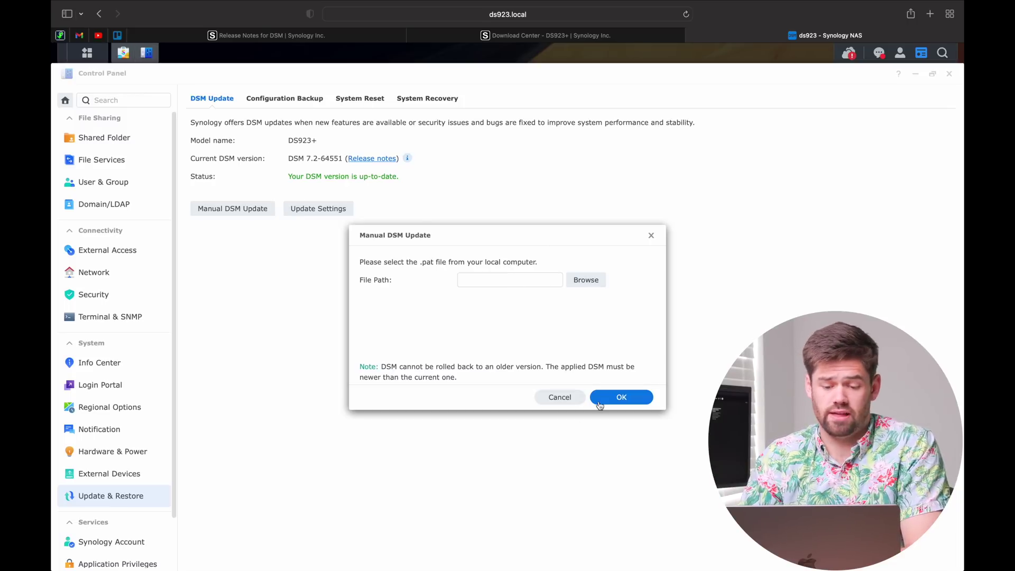
click(562, 398)
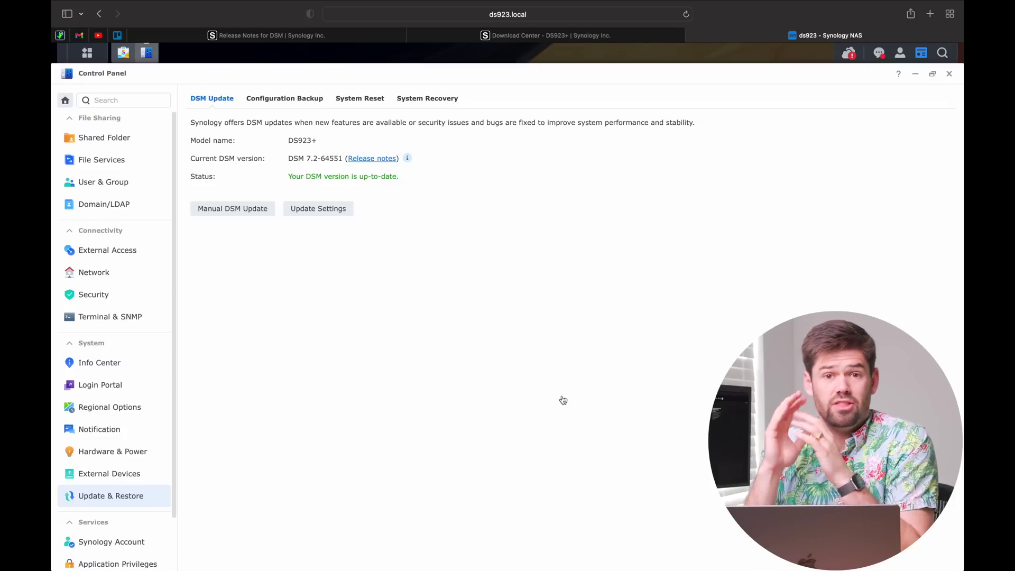
click(124, 53)
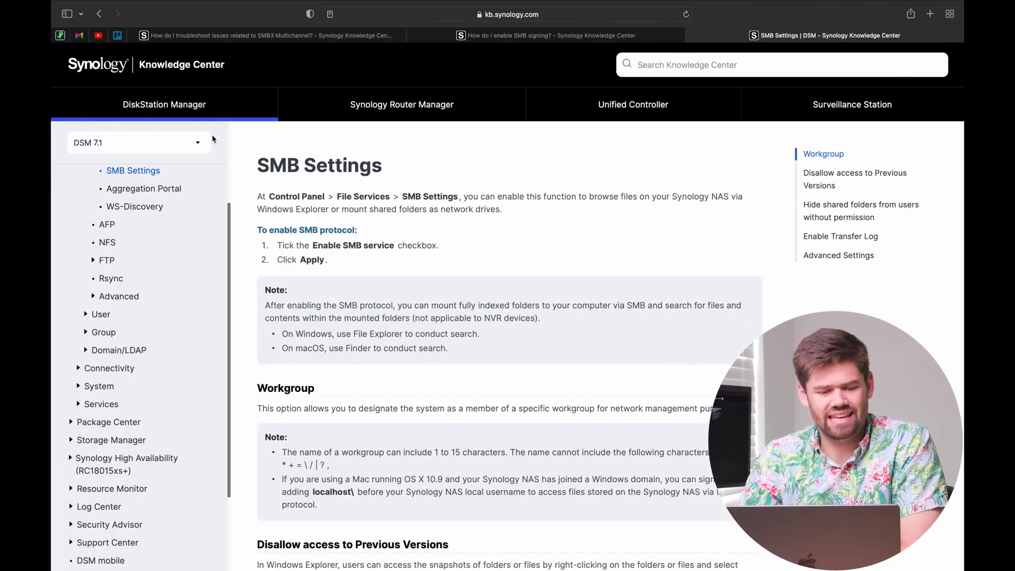
- Keep the Knowledge Center help version set to DSM 7.1
click(161, 141)
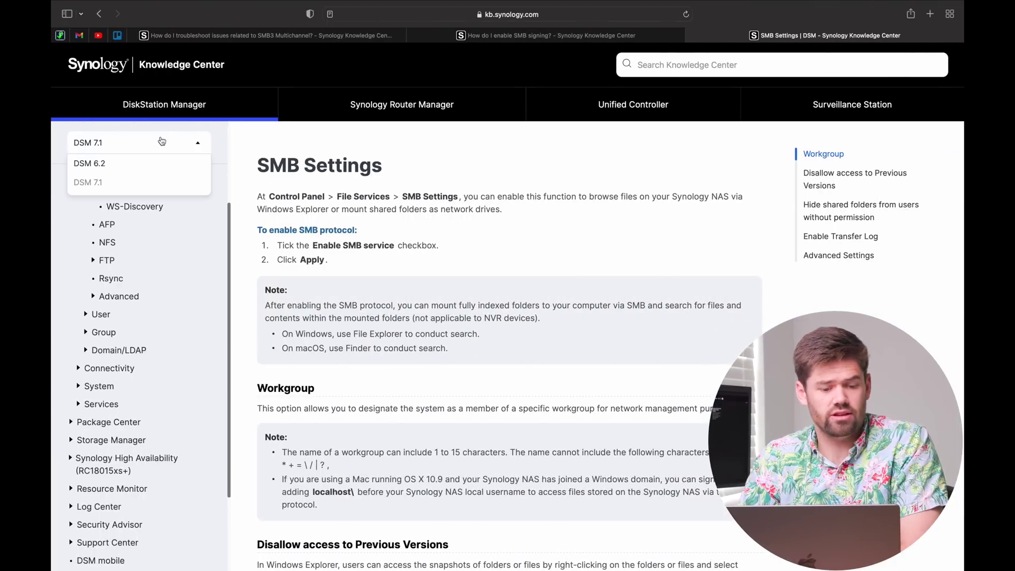
click(115, 182)
scroll(226, 219, up, 5)
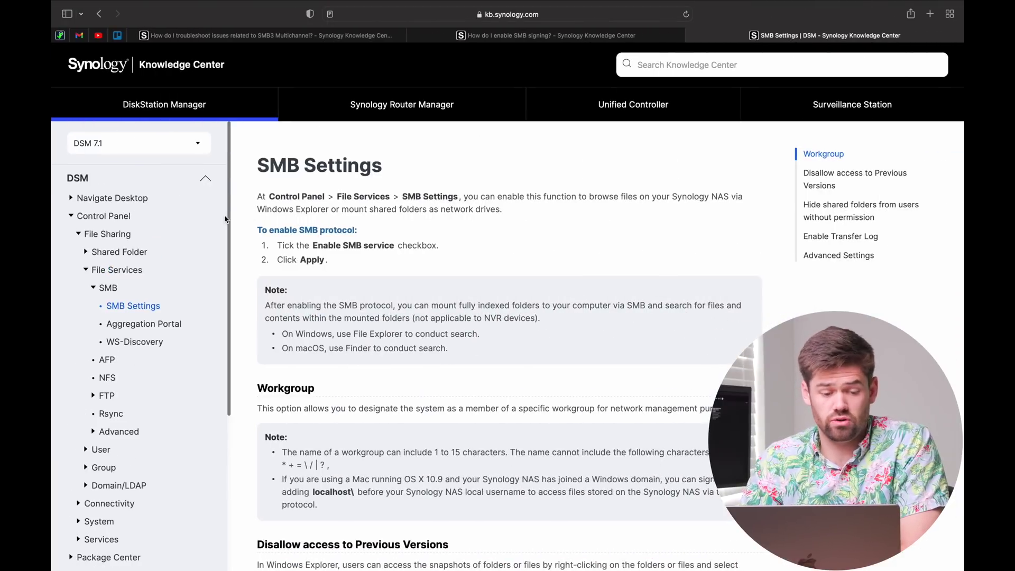
scroll(226, 219, up, 1)
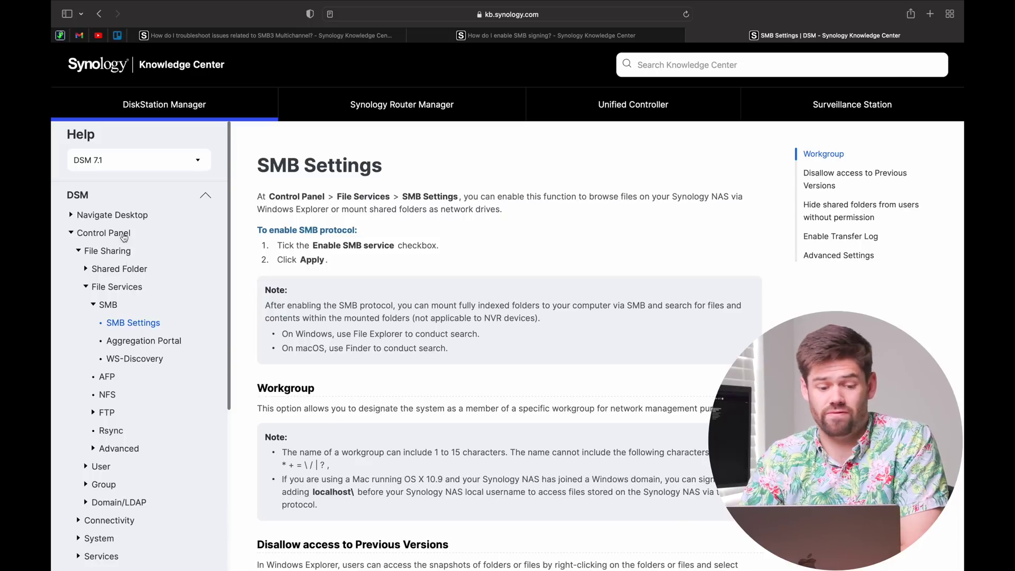
click(128, 163)
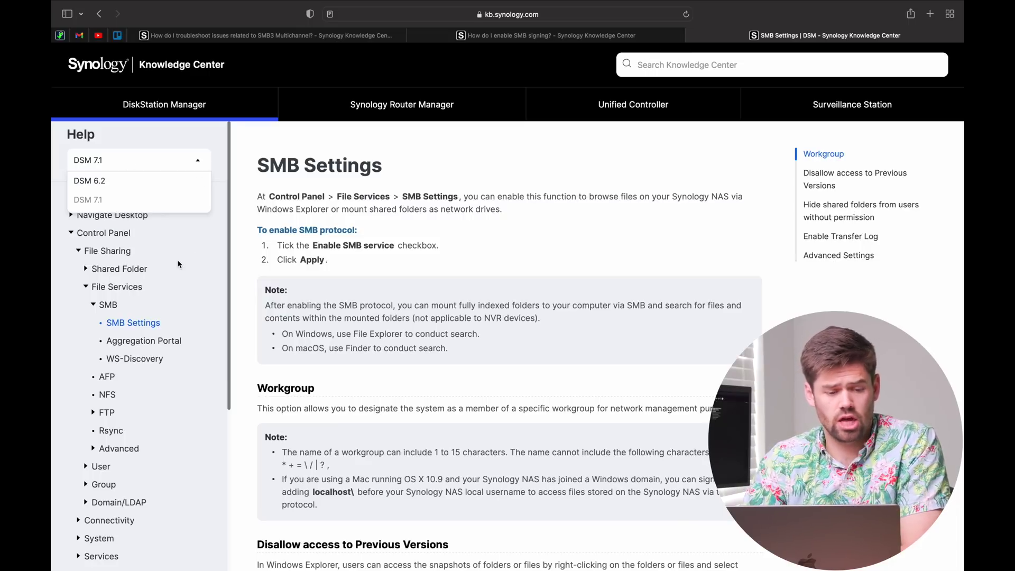
click(252, 305)
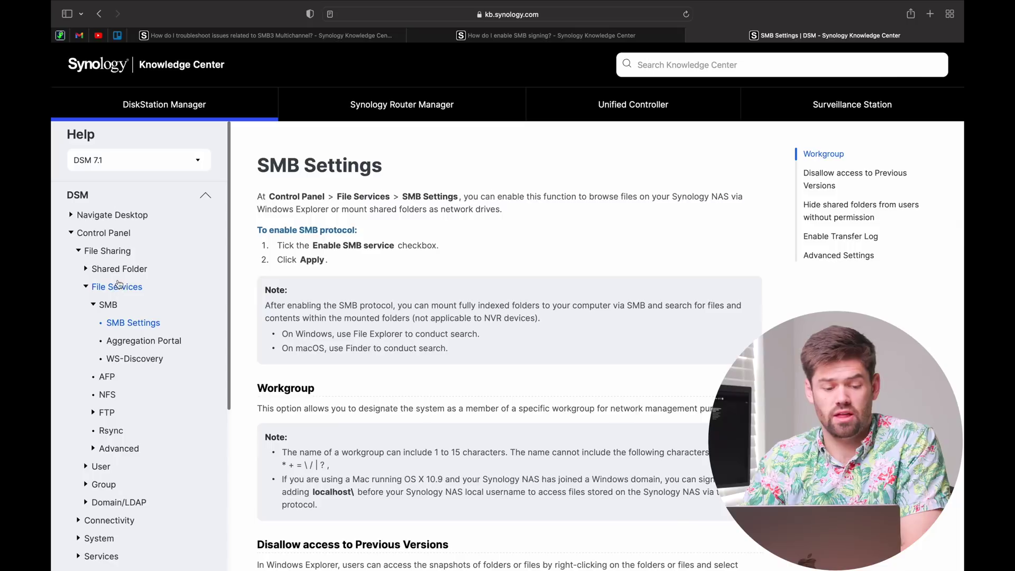
- Open Shared Folder > Clone a Shared Folder and read the DSM 7.1 article
click(120, 270)
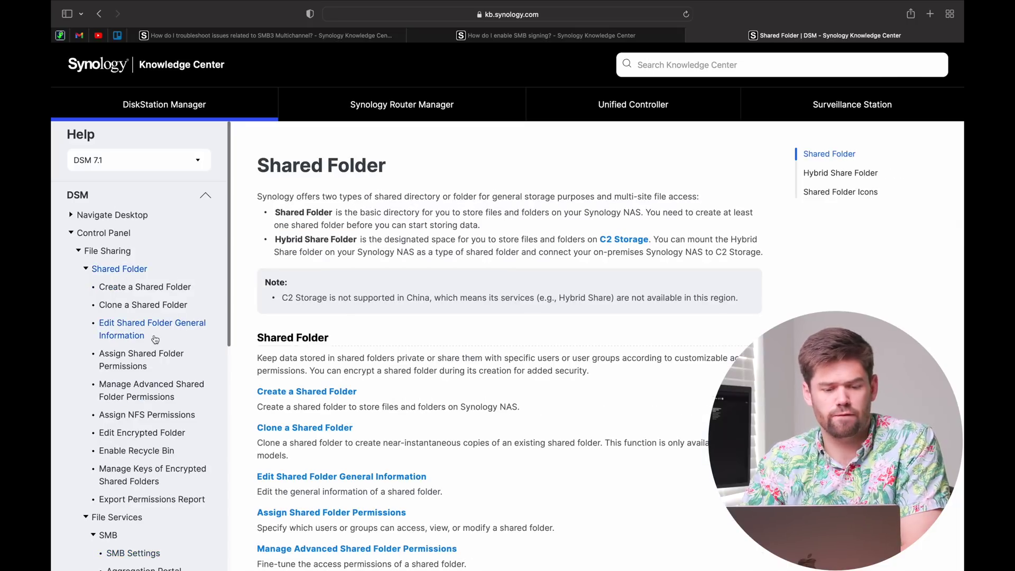
click(143, 305)
click(146, 168)
click(228, 158)
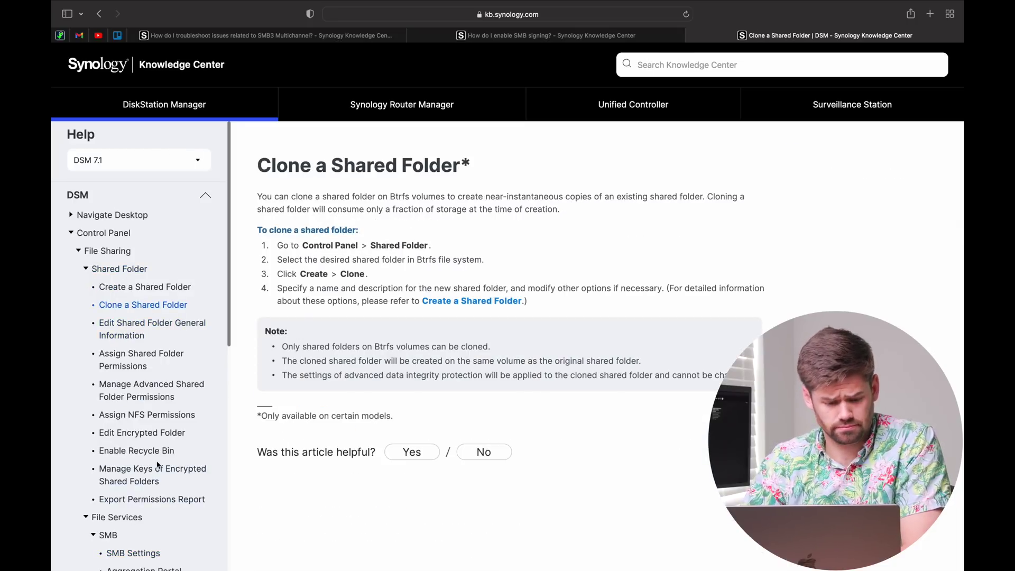
scroll(171, 442, down, 10)
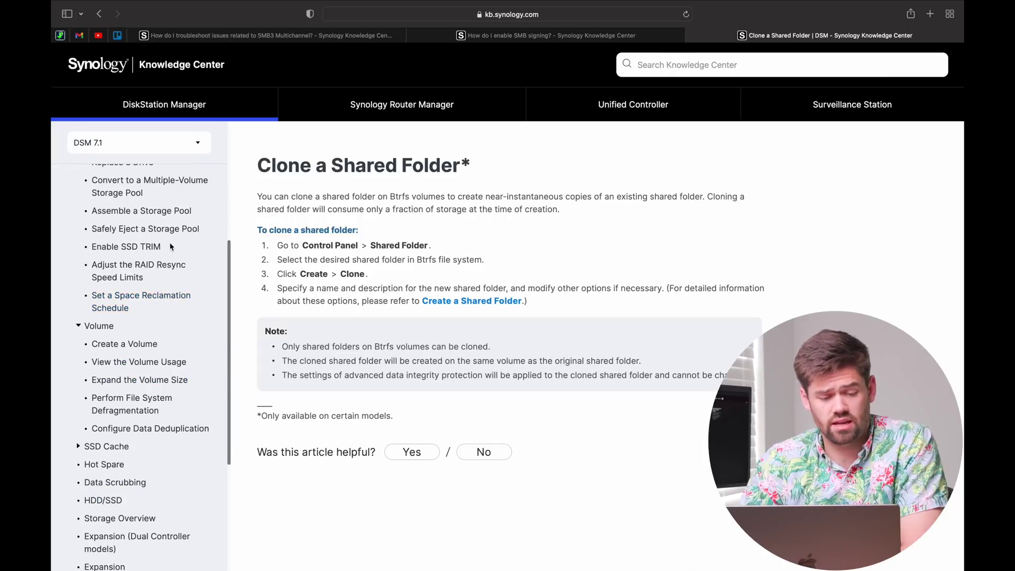
scroll(127, 275, up, 5)
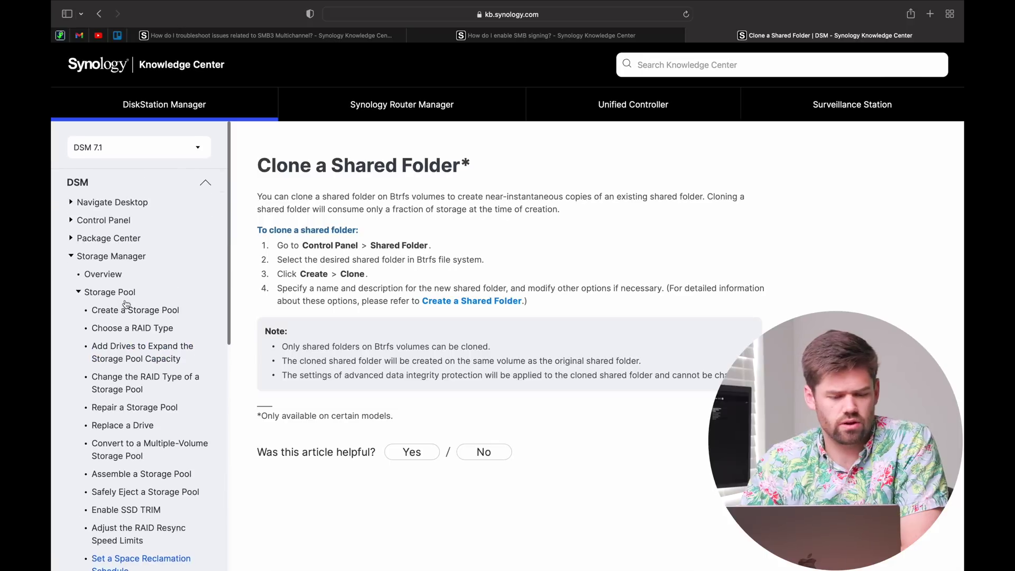
scroll(137, 318, down, 3)
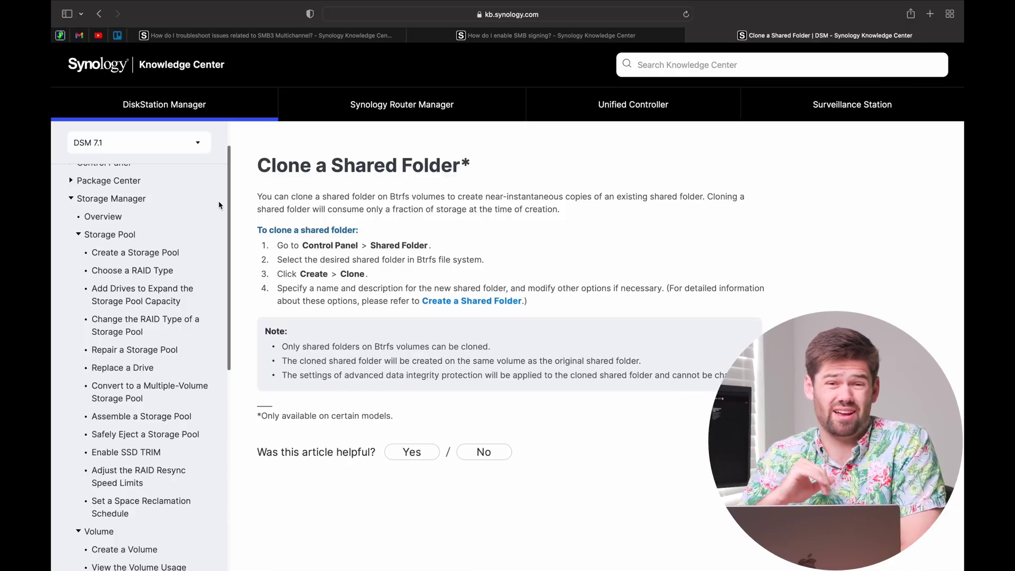
- Switch to the tab with 'How do I troubleshoot issues related to SMB3 Multichannel?'
click(357, 38)
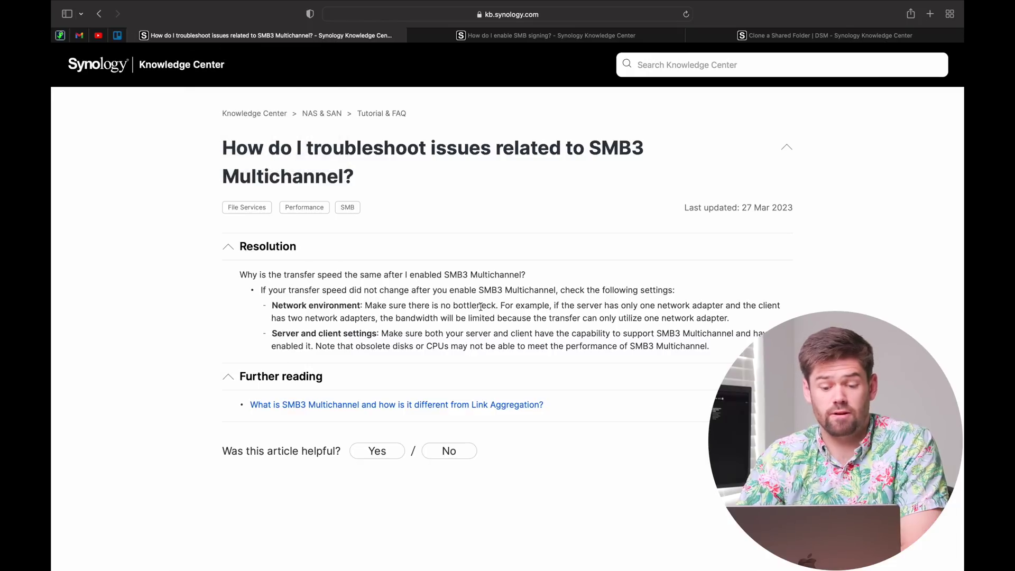